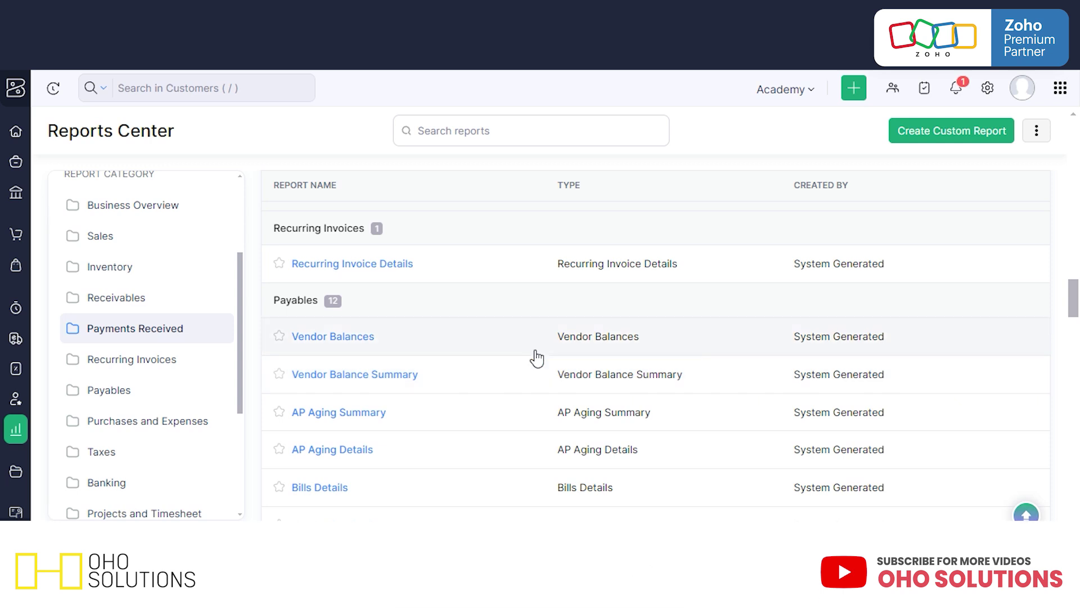
# Open the Vendor Balances report and run it as of a custom date of 31 Mar 2023.
pyautogui.click(359, 338)
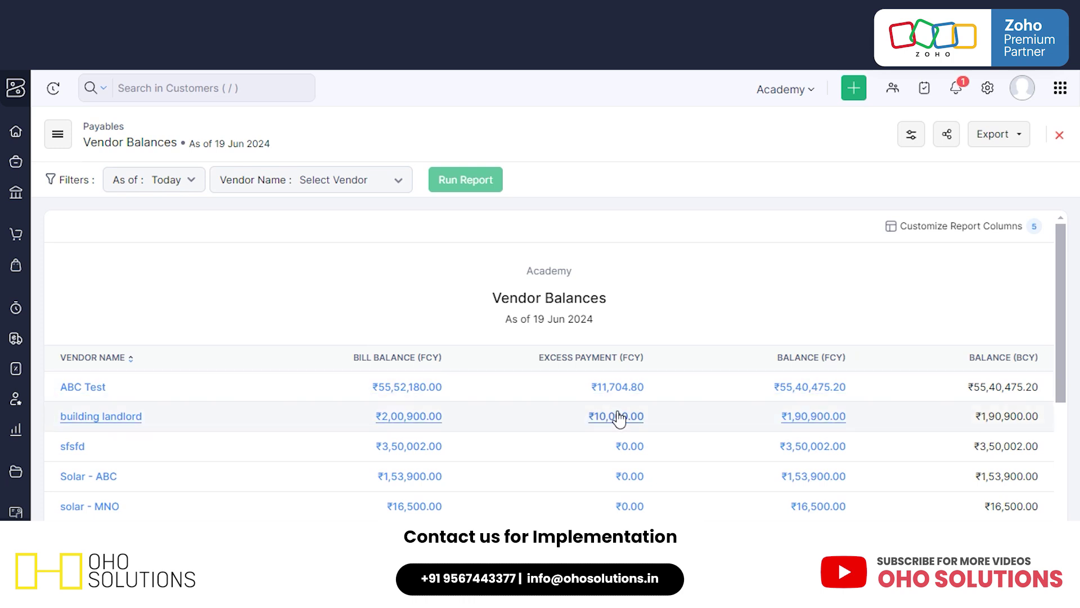
pyautogui.click(159, 185)
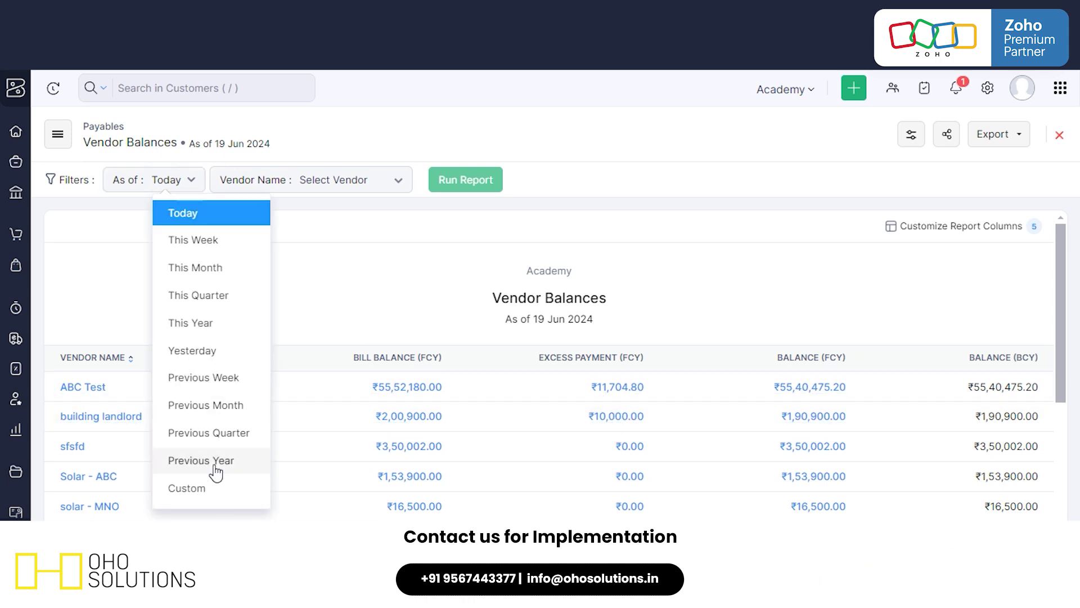
pyautogui.click(213, 490)
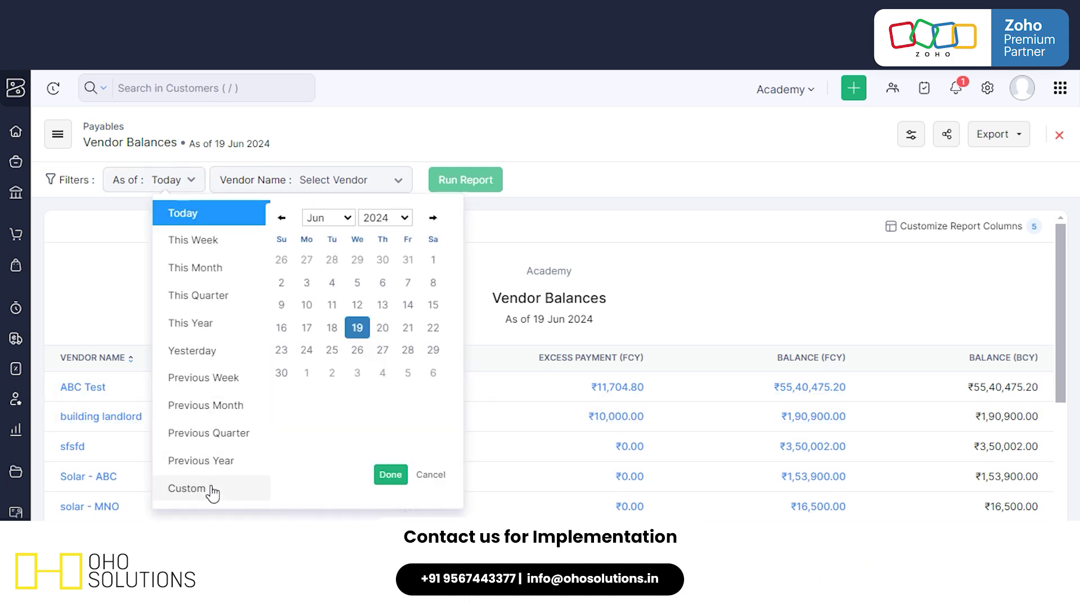
pyautogui.click(281, 218)
pyautogui.click(281, 218)
pyautogui.click(281, 217)
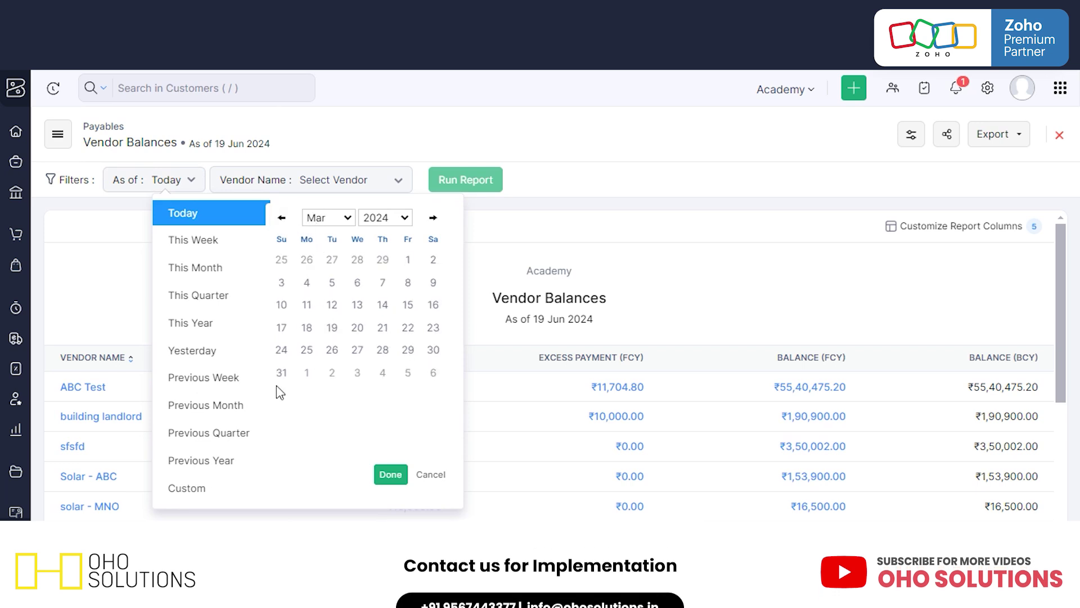
pyautogui.click(387, 218)
pyautogui.scroll(-3, 407, 374)
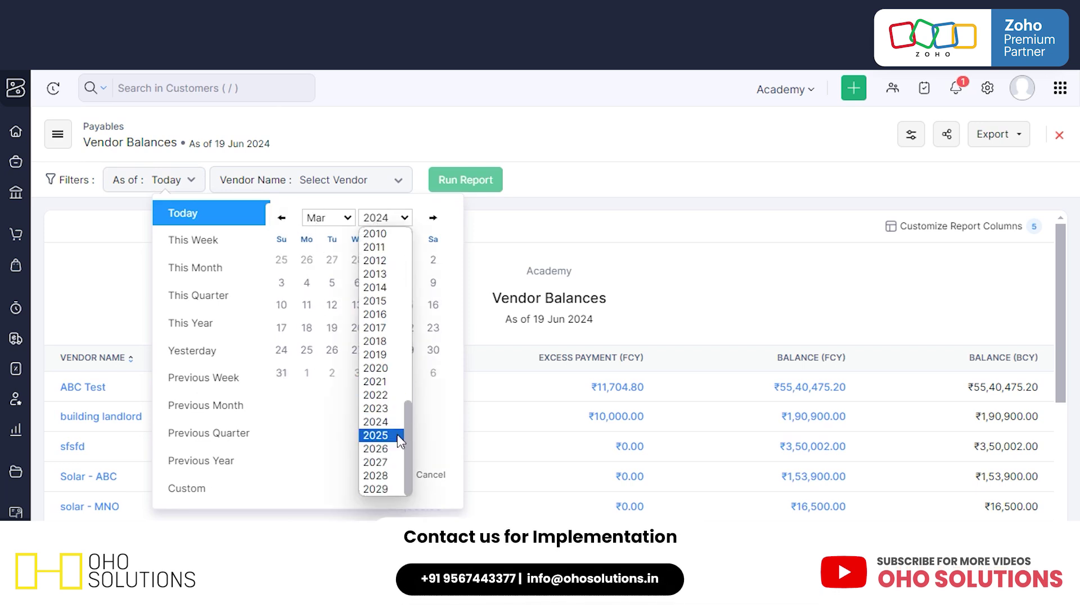
pyautogui.click(394, 408)
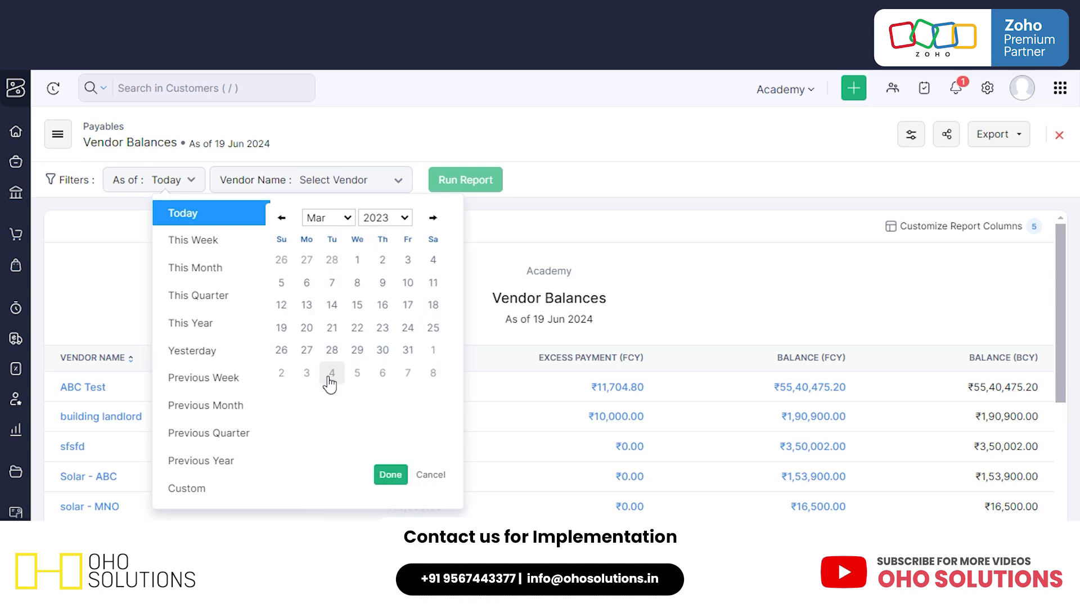
pyautogui.click(409, 351)
pyautogui.click(391, 475)
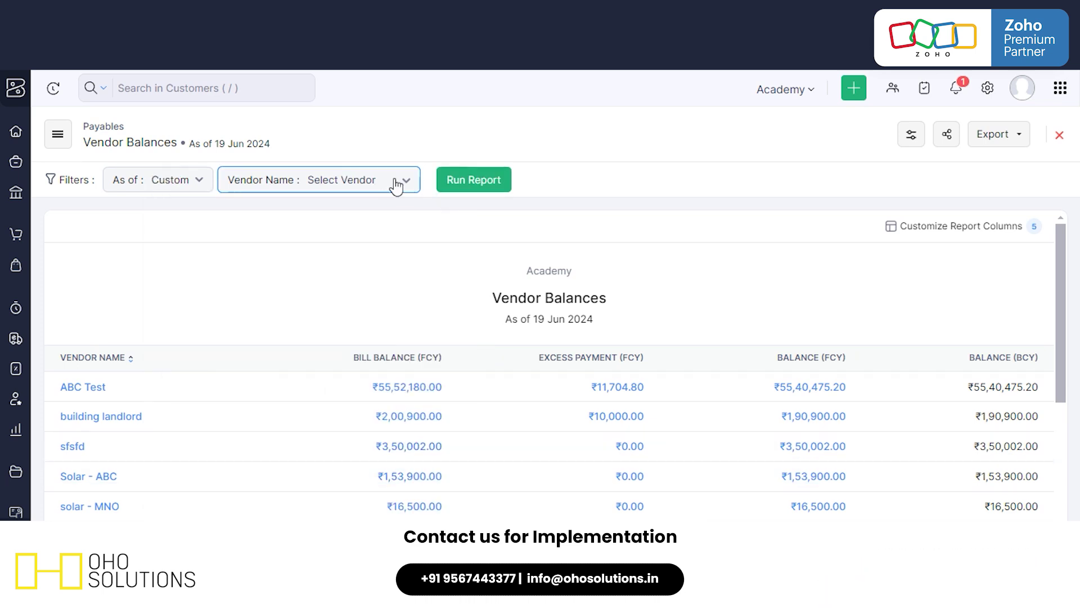
pyautogui.click(453, 184)
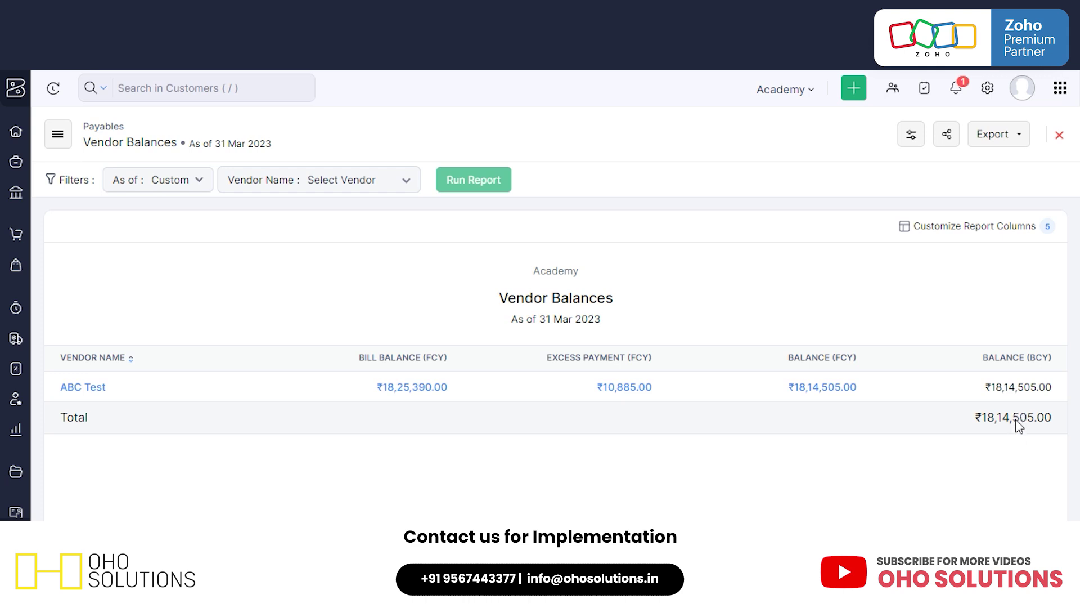
# Filter the Vendor Balances report to the vendor ABC Test and run it.
pyautogui.click(381, 180)
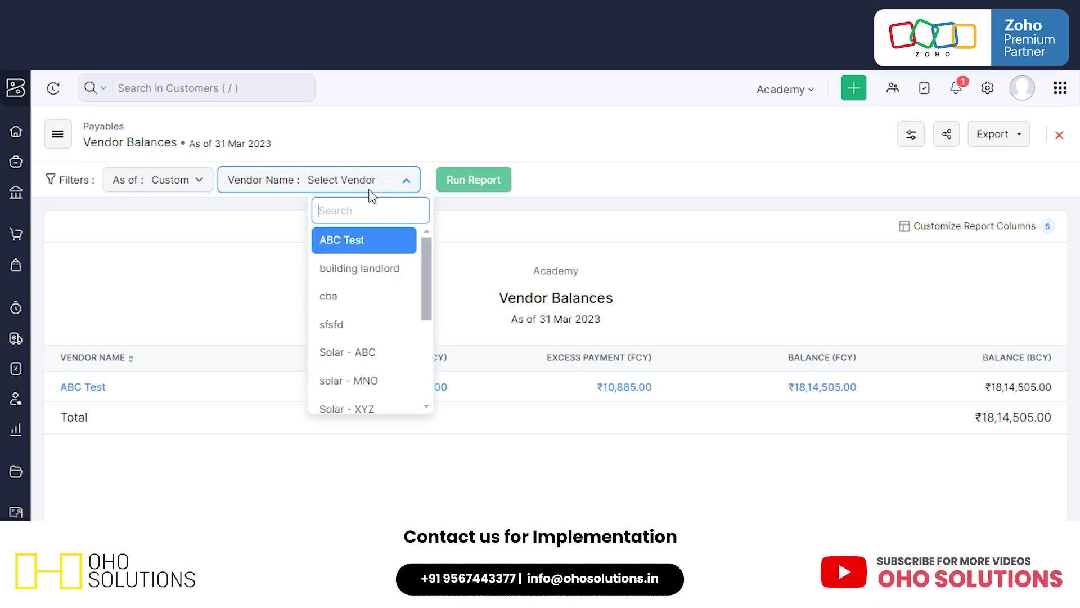
pyautogui.click(365, 242)
pyautogui.click(474, 182)
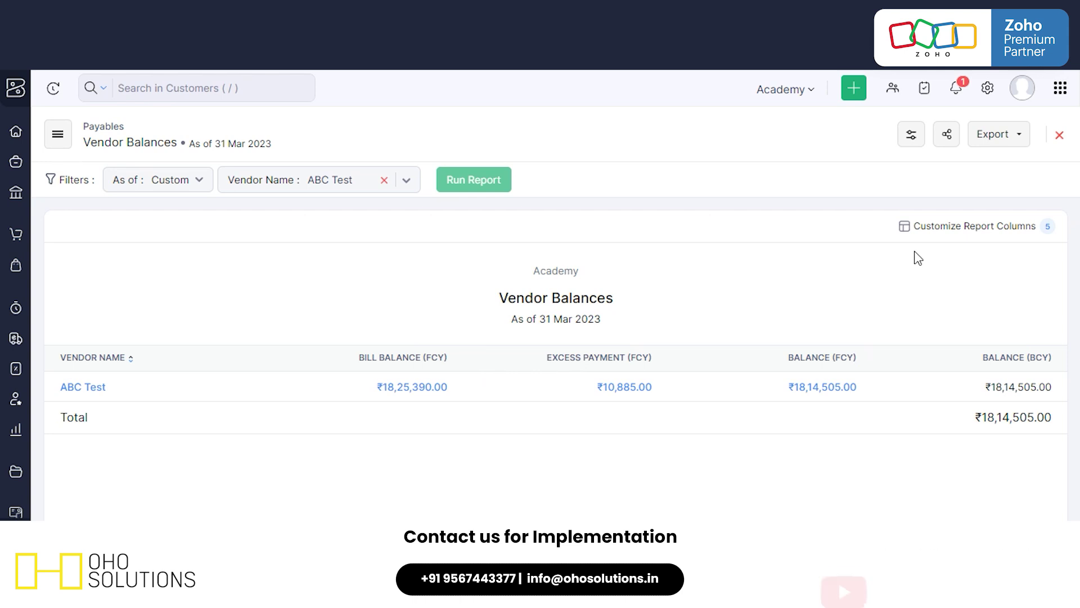
# Examine the columns available for the Vendor Balances report, leaving its customization without changes.
pyautogui.click(912, 137)
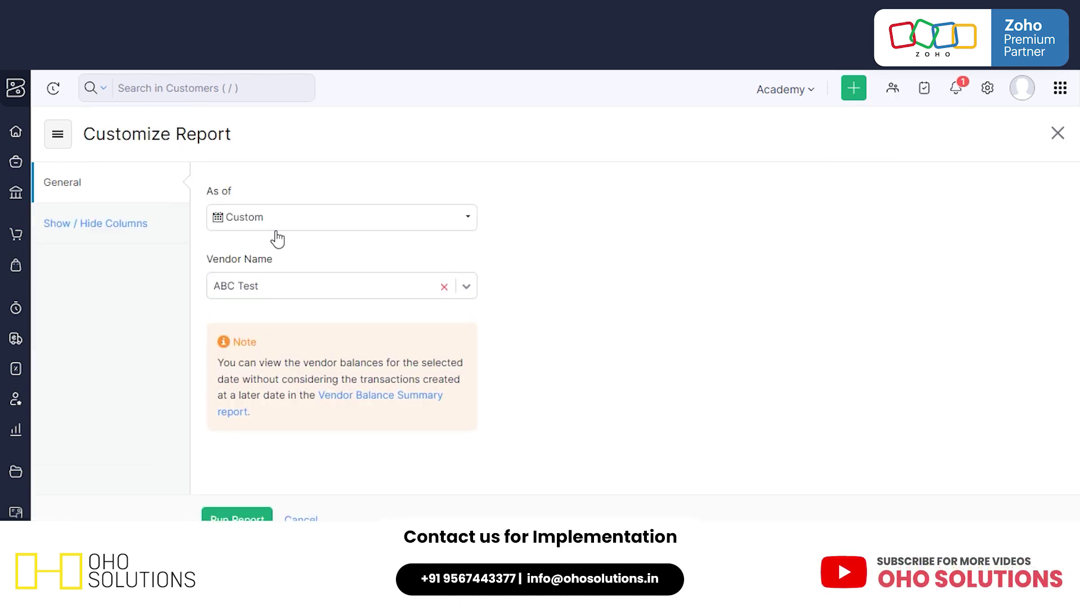
pyautogui.click(133, 241)
pyautogui.scroll(-3, 388, 335)
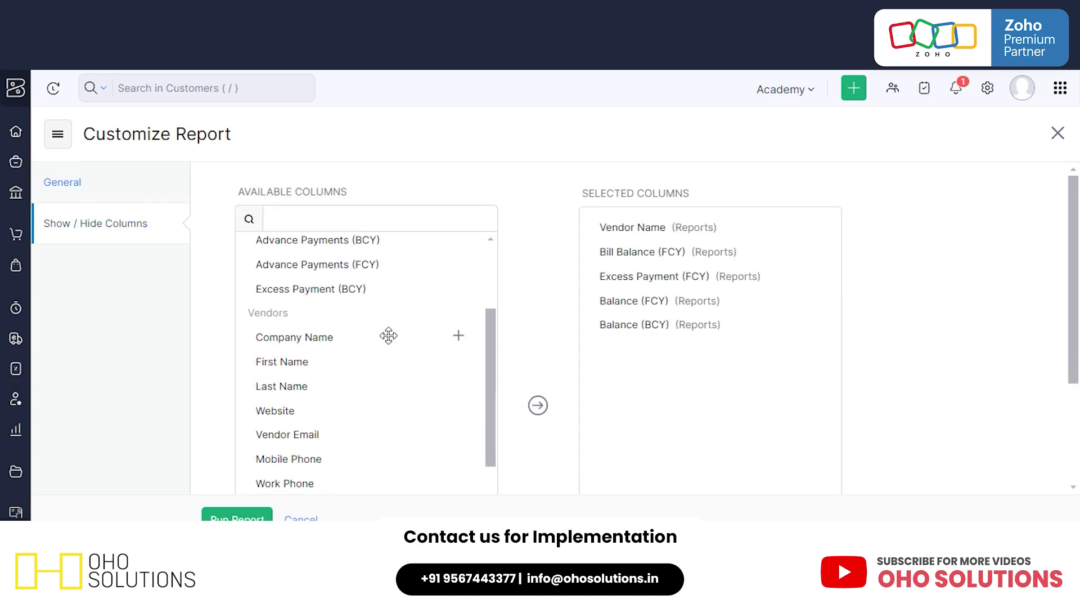
pyautogui.scroll(-8, 388, 338)
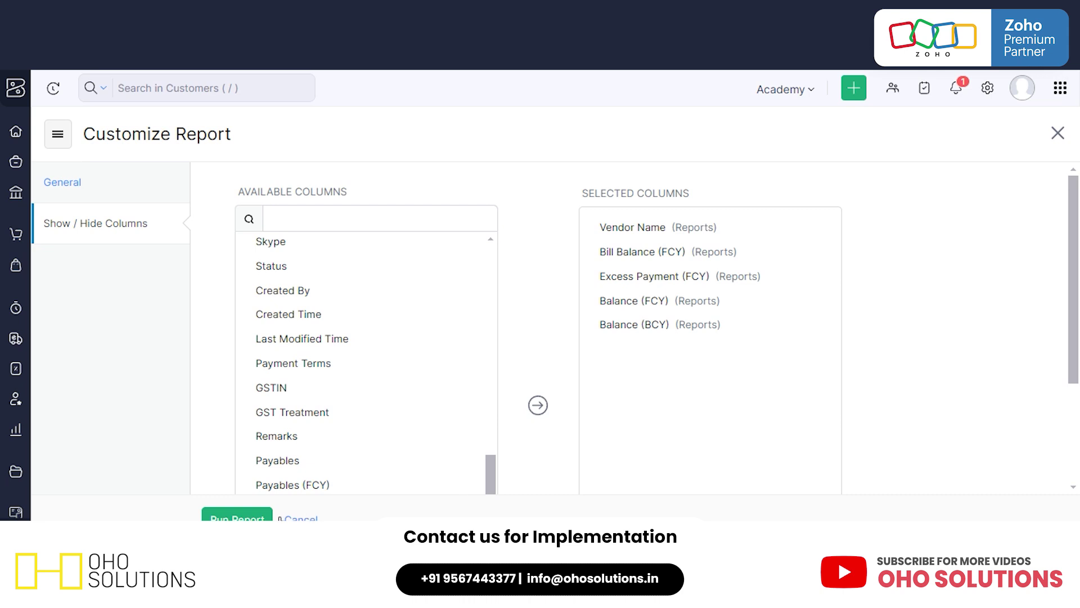
pyautogui.click(293, 520)
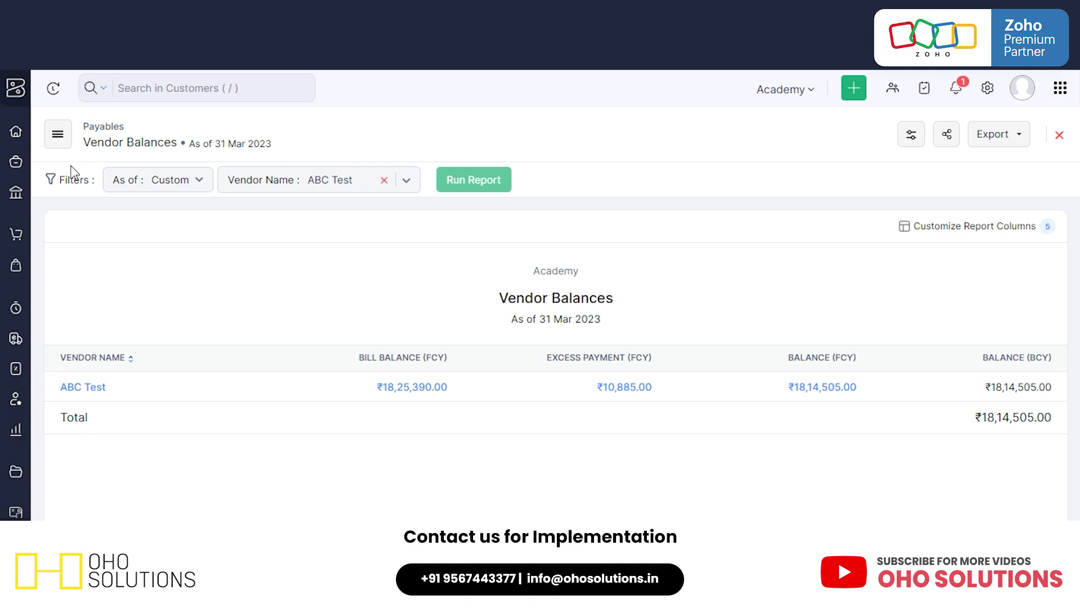
# Open the Vendor Balance Summary report and run it with an advanced filter where Branch is in Head Office.
pyautogui.click(59, 138)
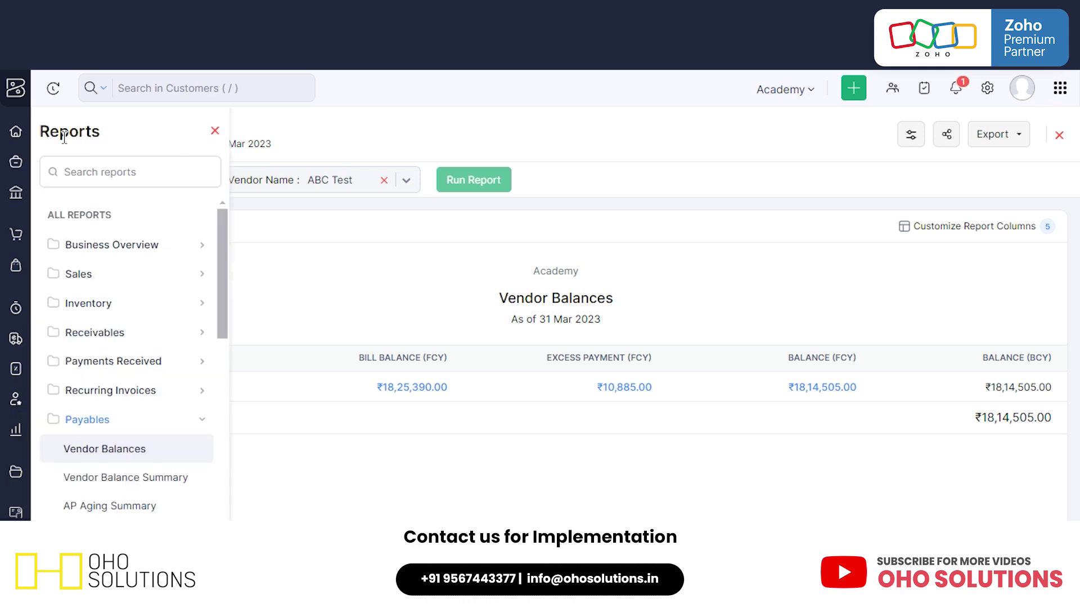
pyautogui.click(131, 484)
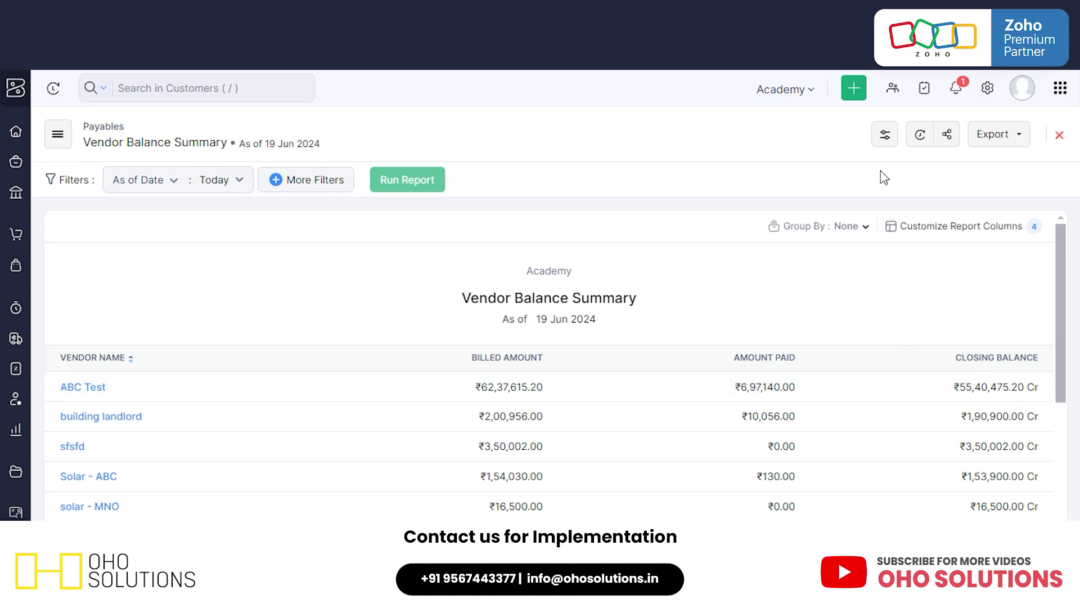
pyautogui.click(885, 135)
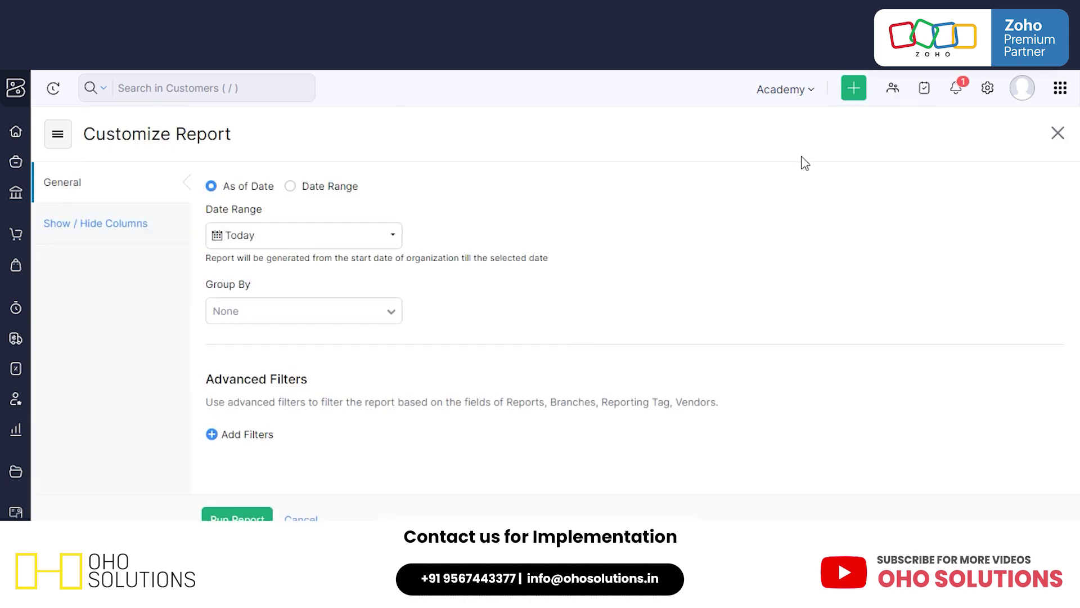
pyautogui.click(248, 434)
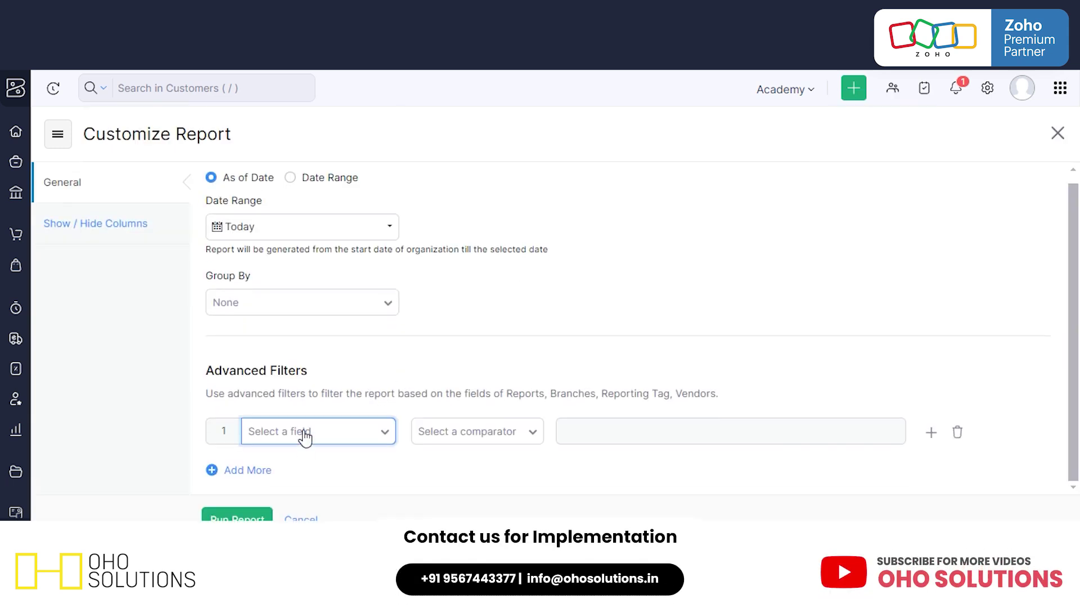
pyautogui.click(305, 436)
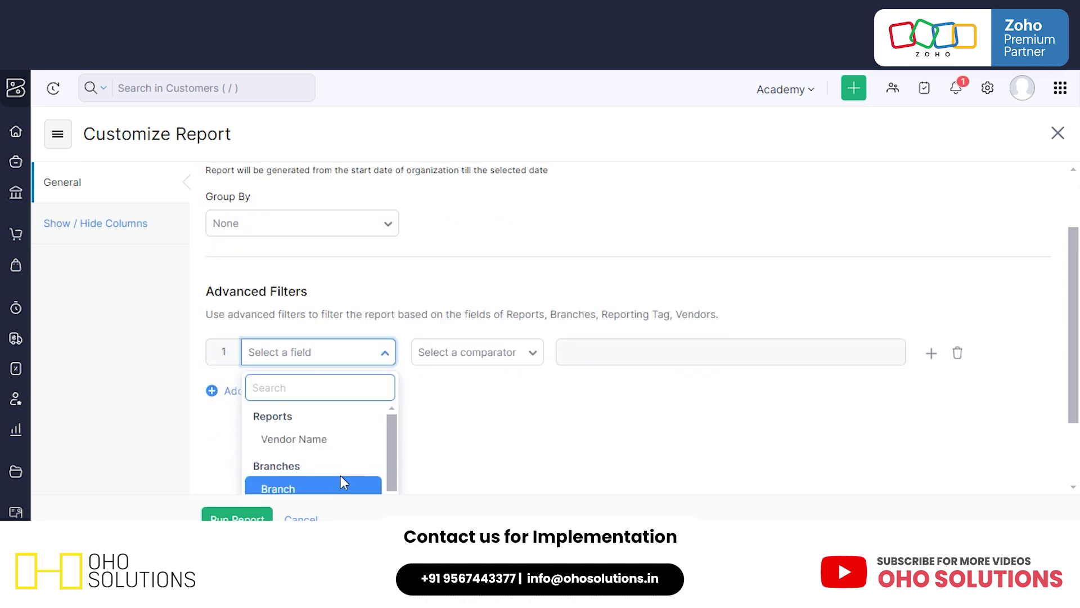
pyautogui.click(526, 467)
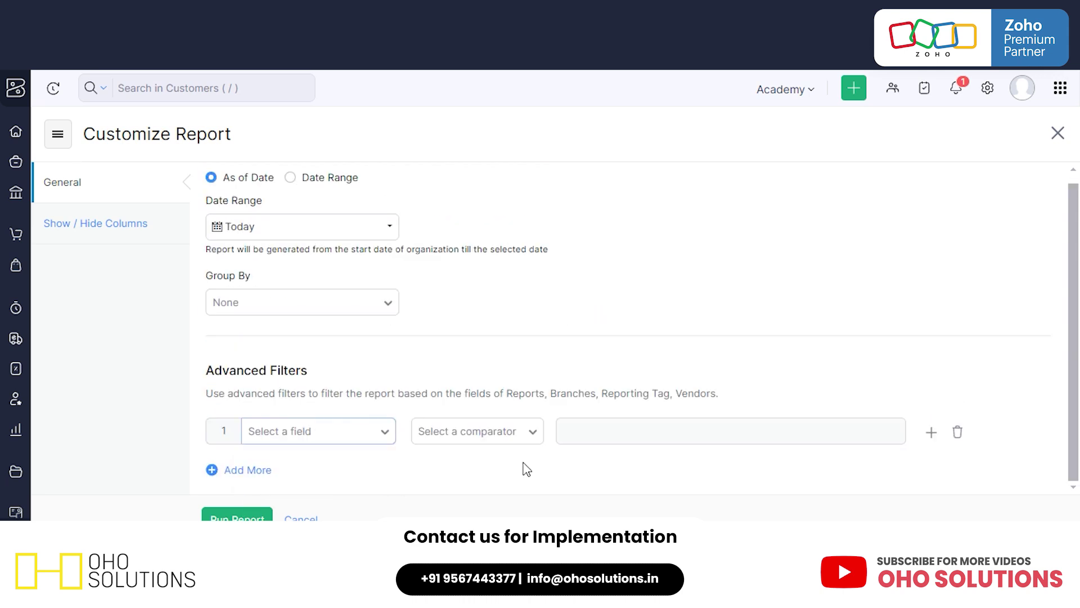
pyautogui.click(379, 427)
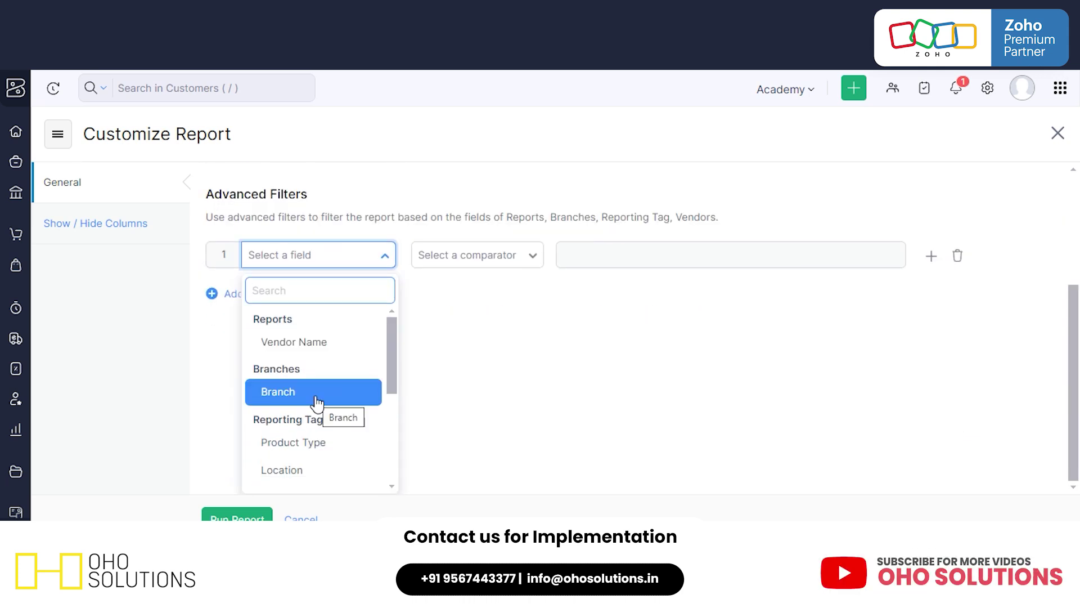
pyautogui.click(317, 394)
pyautogui.click(441, 430)
pyautogui.click(448, 471)
pyautogui.click(627, 436)
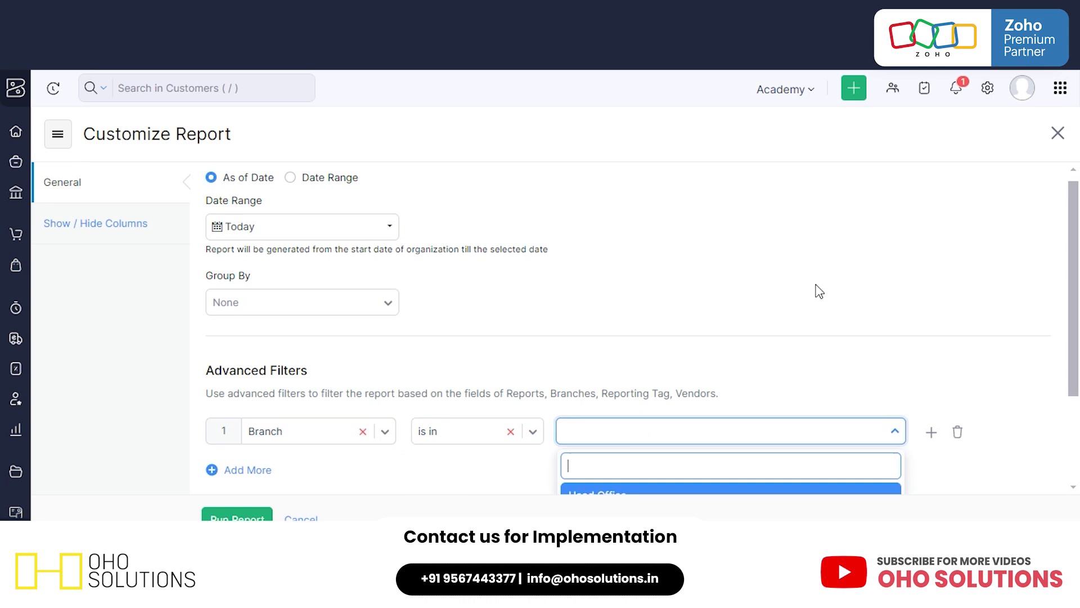
pyautogui.click(620, 371)
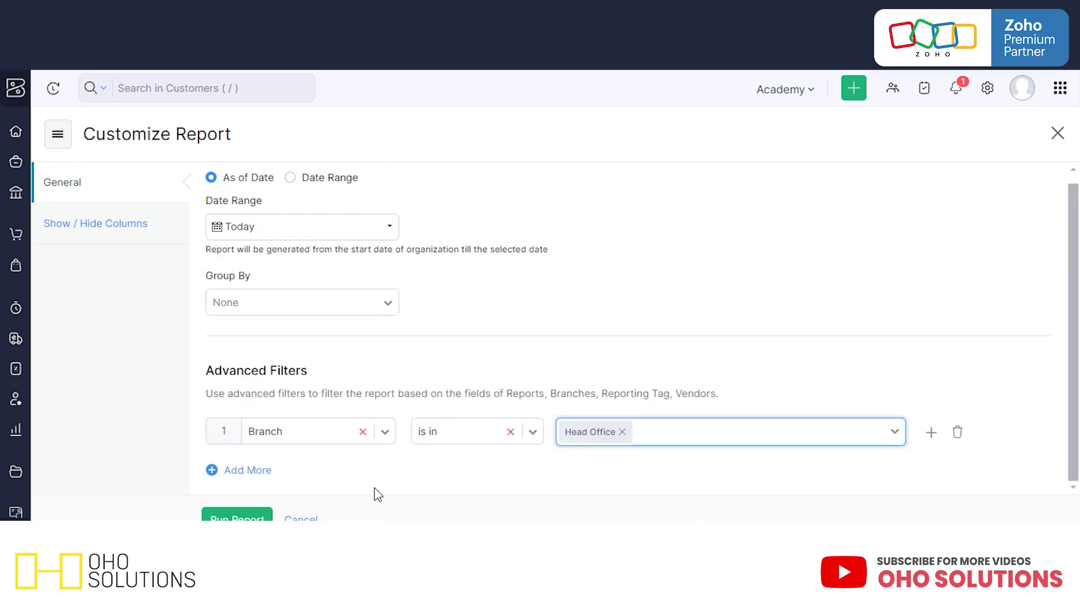
pyautogui.click(248, 516)
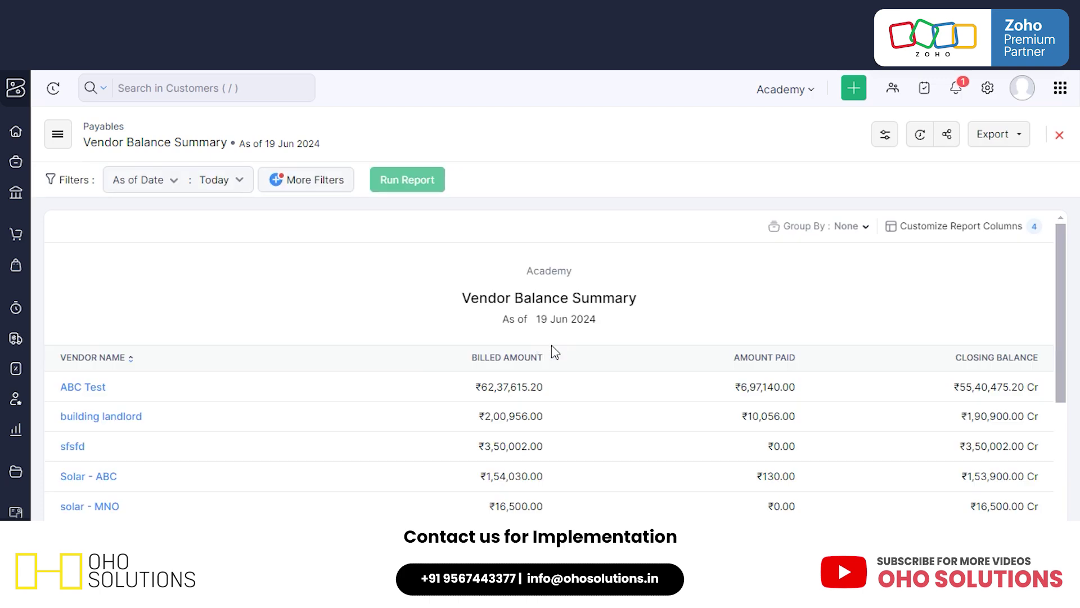
# Review the filtered vendor balances and delete the Branch condition from the report's additional filters.
pyautogui.scroll(-5, 619, 360)
pyautogui.scroll(5, 602, 364)
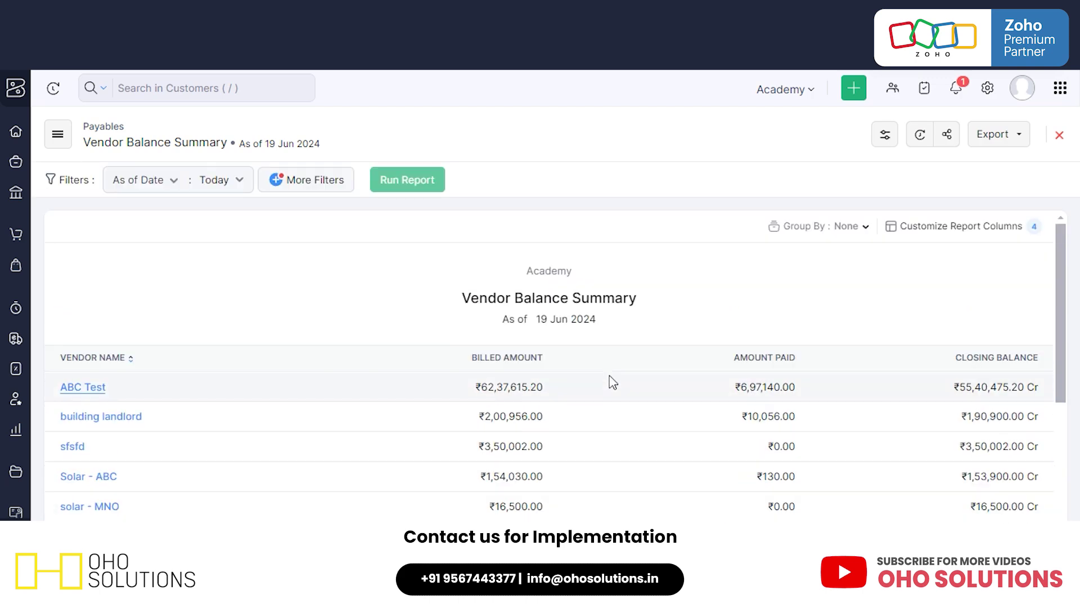
pyautogui.click(338, 186)
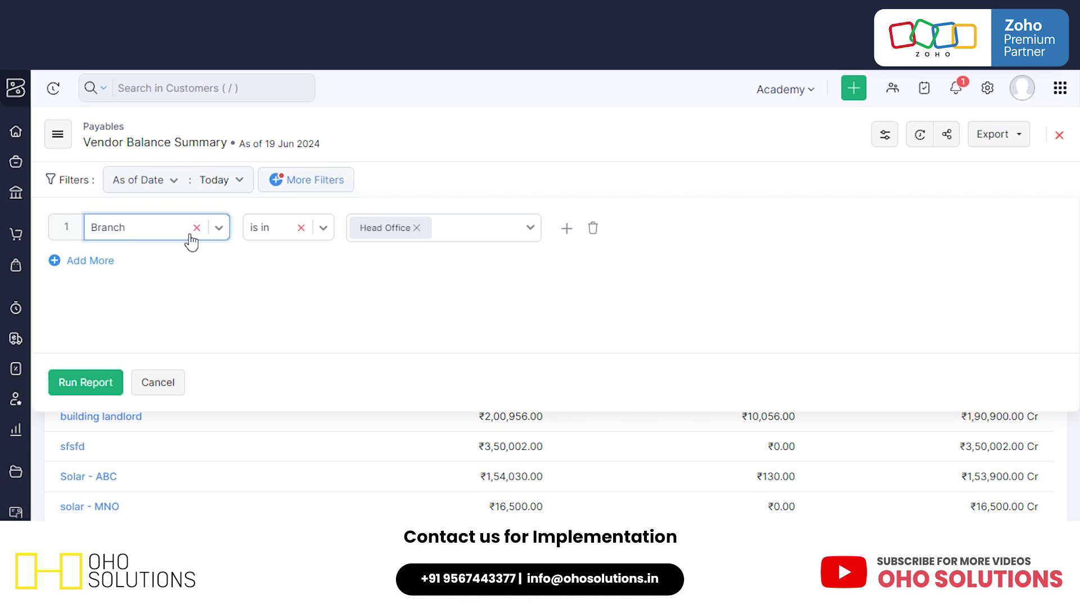
pyautogui.click(593, 228)
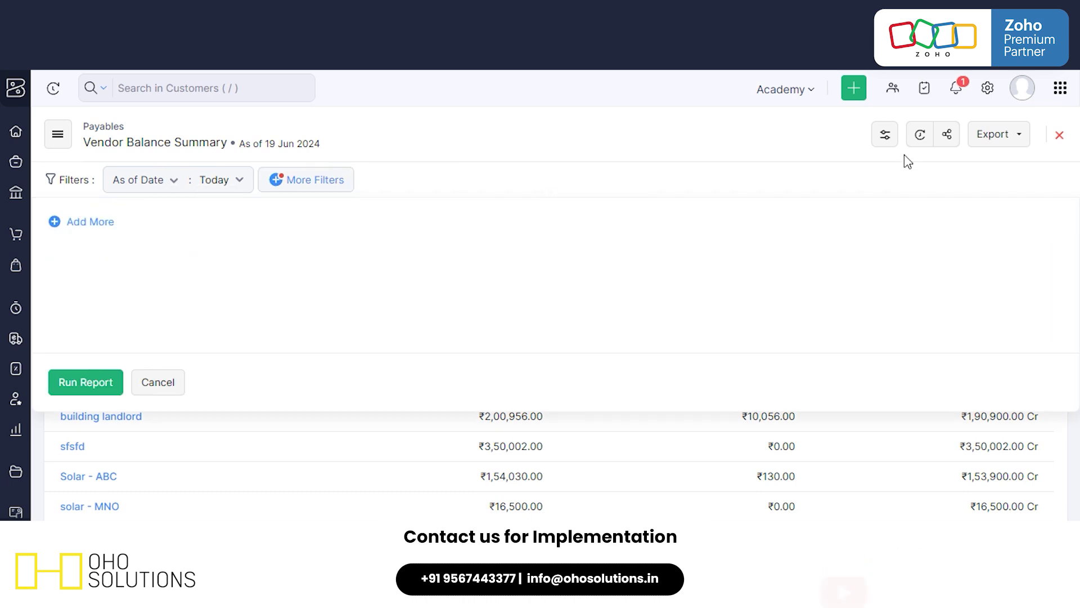
# Examine the available and selected columns in the Vendor Balance Summary report's customization.
pyautogui.click(884, 135)
pyautogui.click(150, 247)
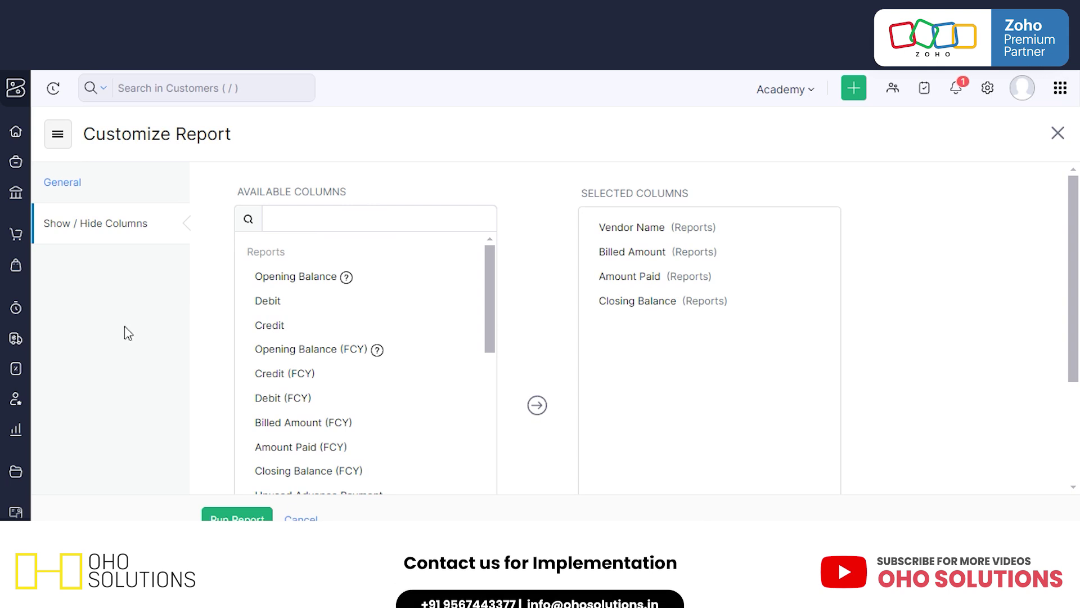
# Open the AP Aging Summary report under Payables and examine its aging interval, total and FCY columns.
pyautogui.click(58, 134)
pyautogui.scroll(-3, 142, 422)
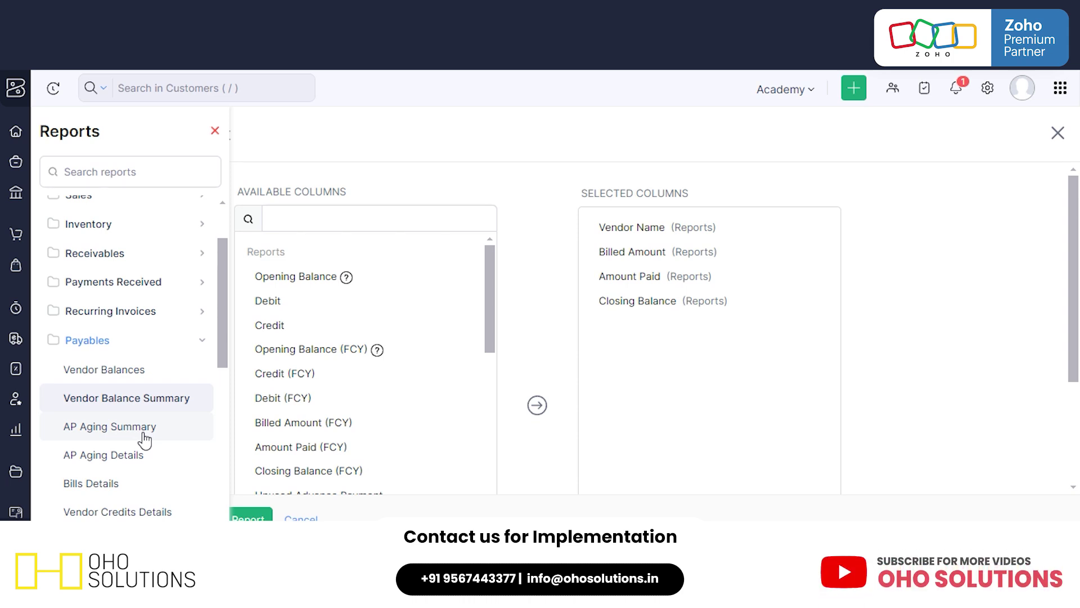
pyautogui.click(143, 433)
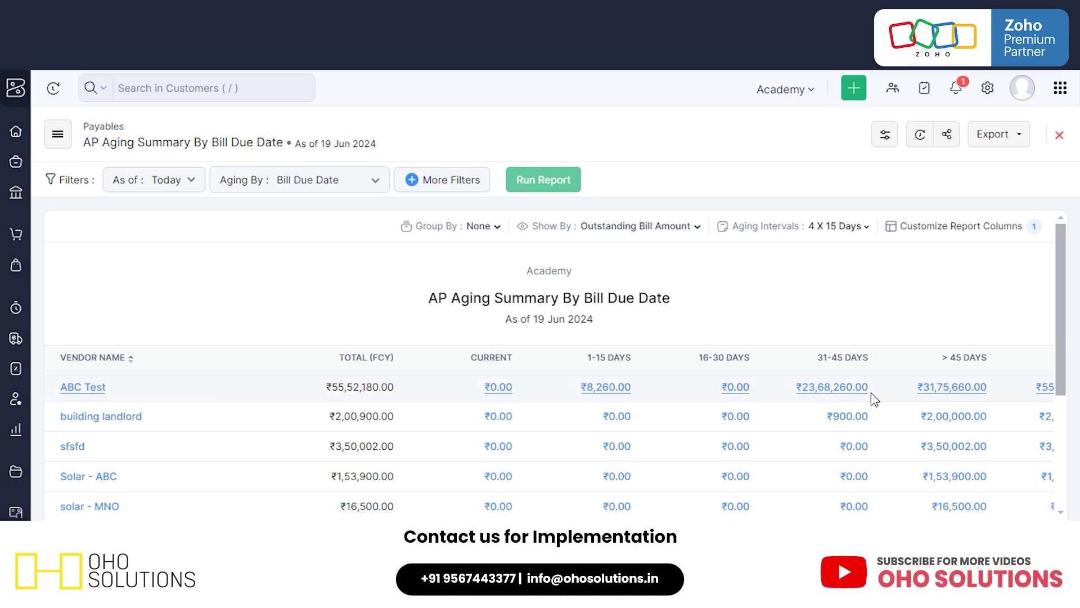
pyautogui.hscroll(3, 844, 510)
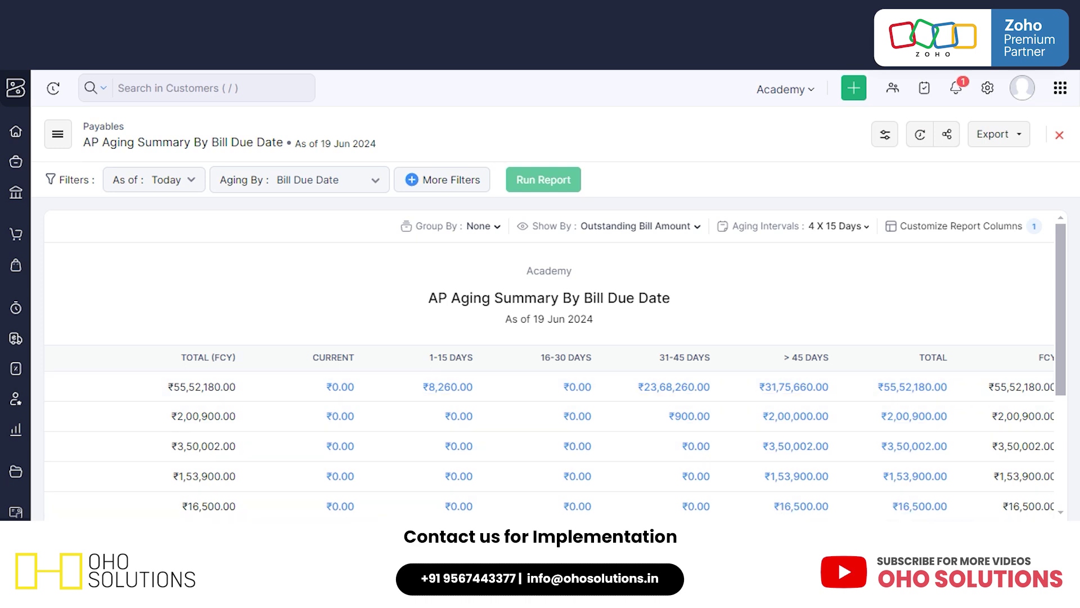
pyautogui.hscroll(1, 603, 433)
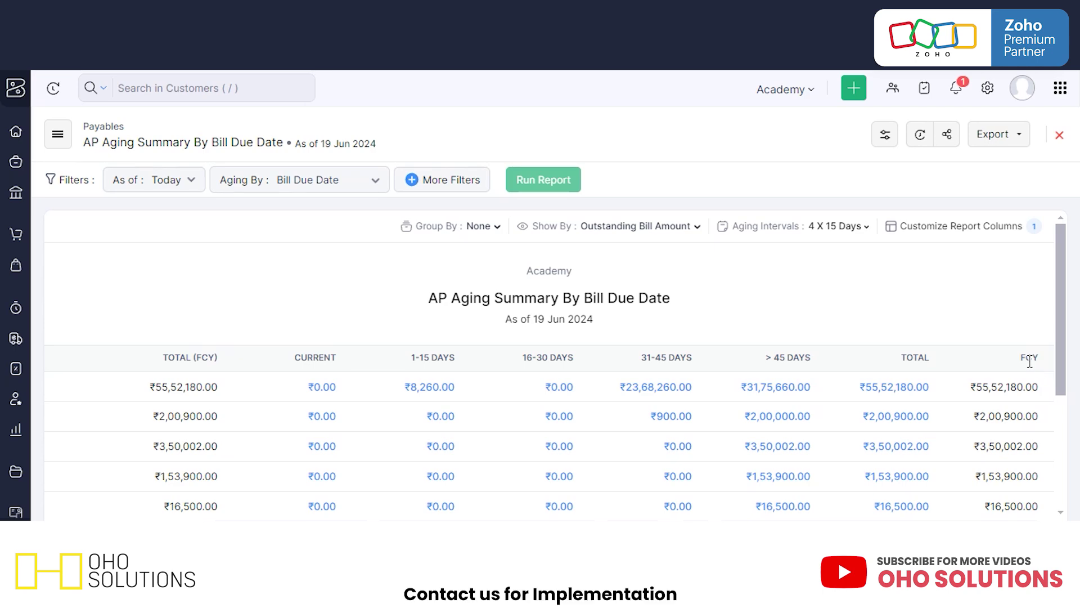
pyautogui.scroll(-4, 1017, 419)
pyautogui.scroll(4, 1013, 473)
pyautogui.scroll(-4, 1029, 481)
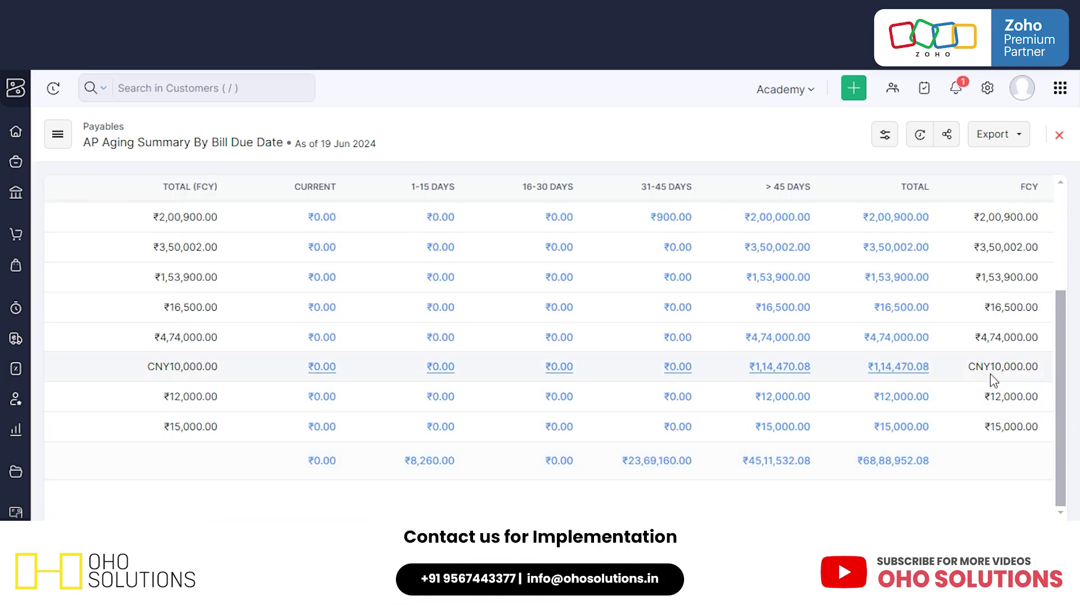
pyautogui.scroll(4, 984, 492)
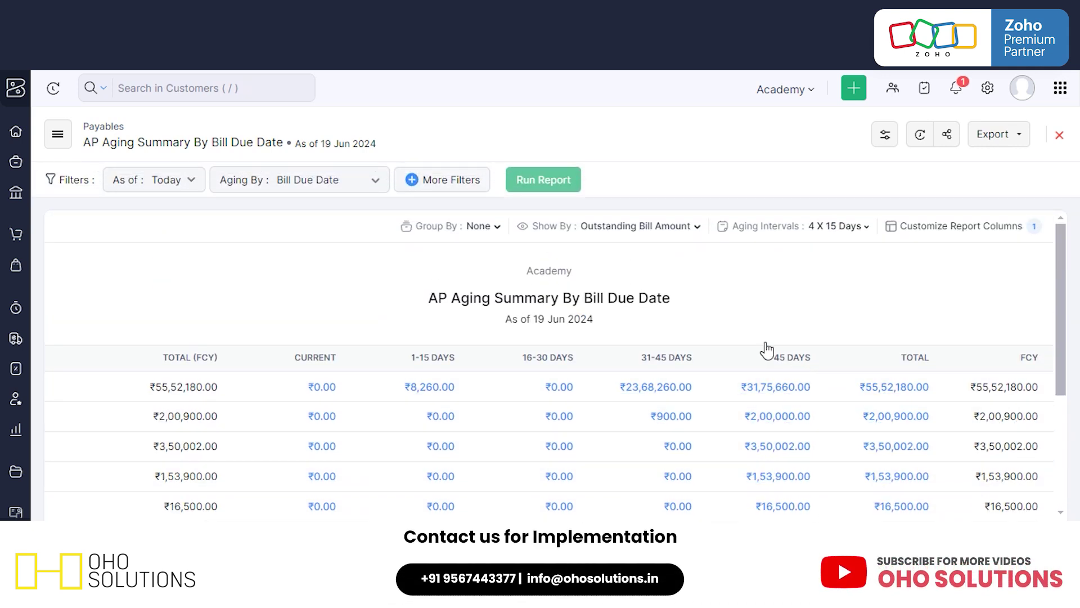
# Examine the AP Aging Summary report's general customization options, including the aging interval count, interval length and interval unit.
pyautogui.click(886, 135)
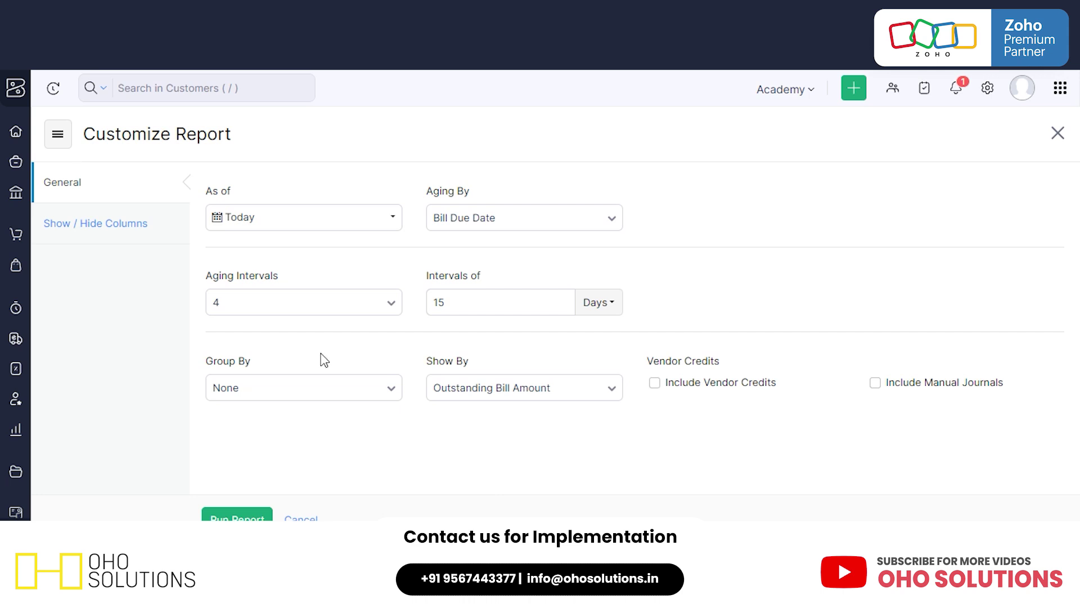
pyautogui.click(331, 309)
pyautogui.scroll(-2, 309, 433)
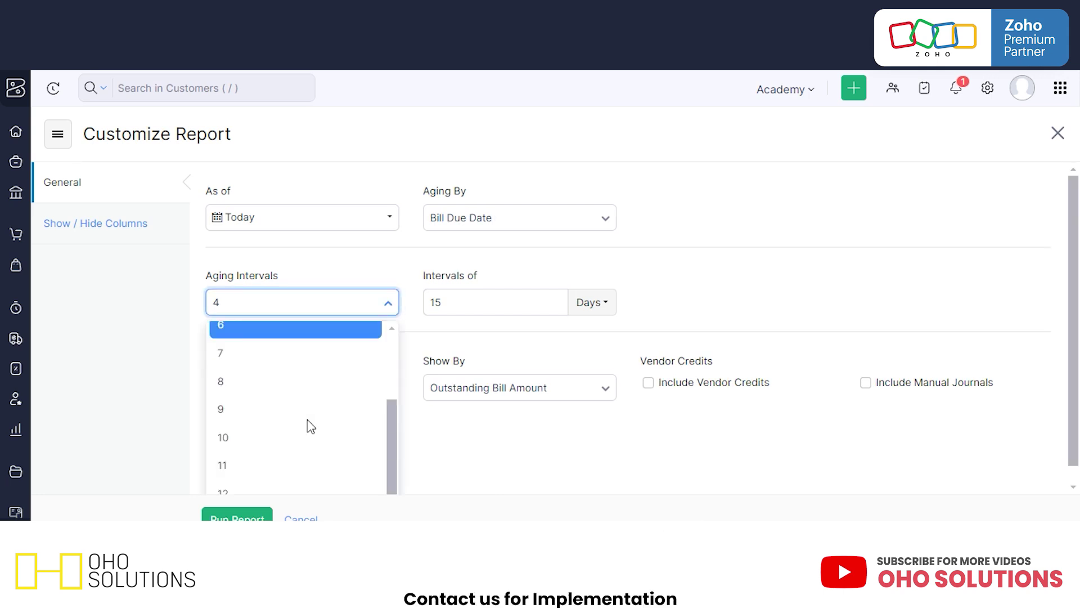
pyautogui.scroll(2, 304, 405)
pyautogui.click(815, 215)
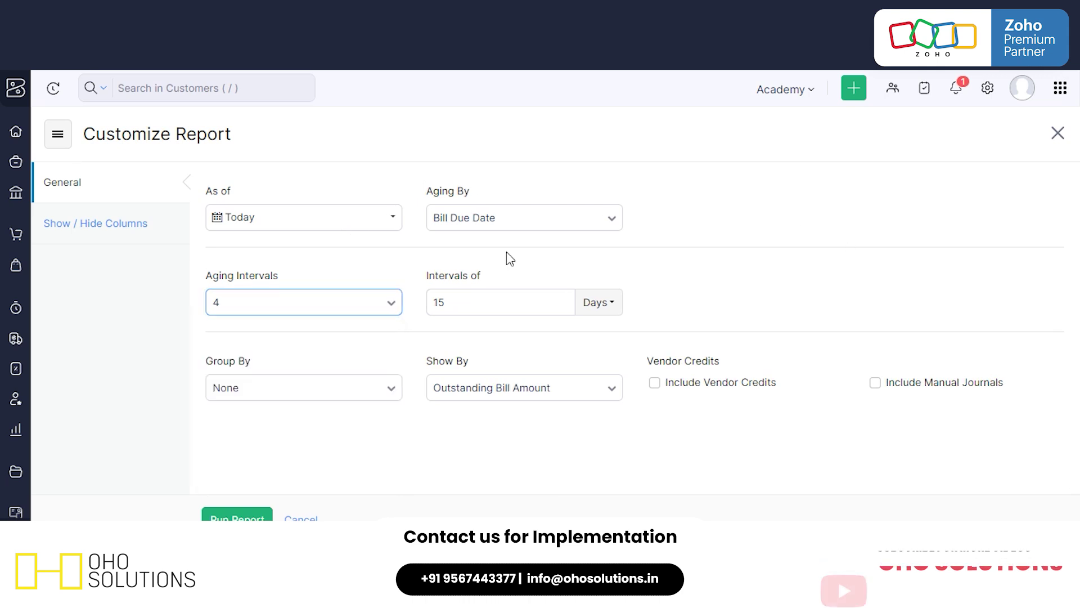
pyautogui.click(472, 298)
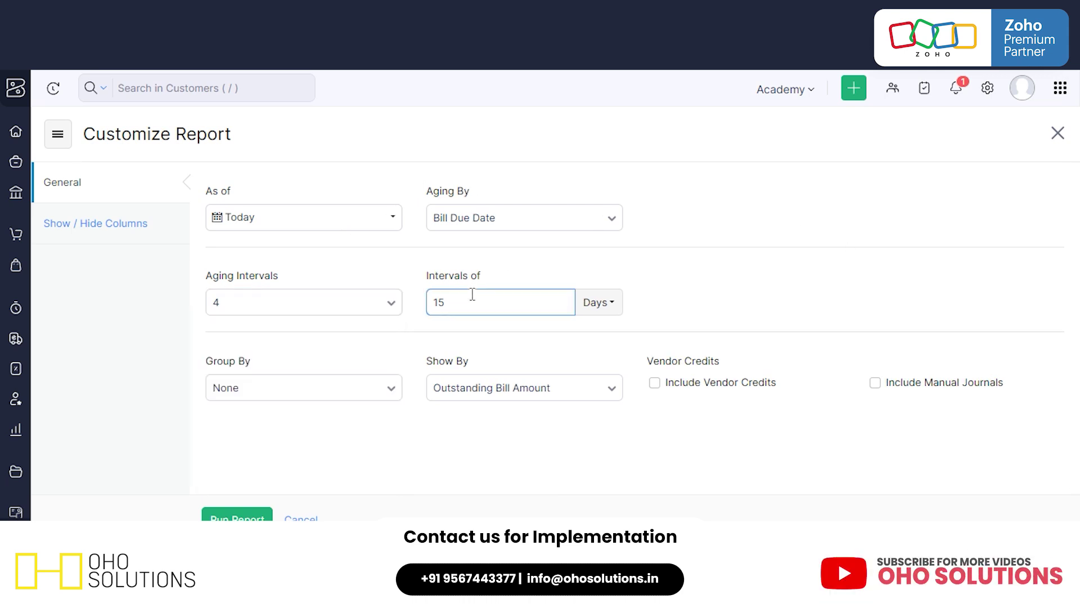
pyautogui.click(597, 302)
pyautogui.click(747, 287)
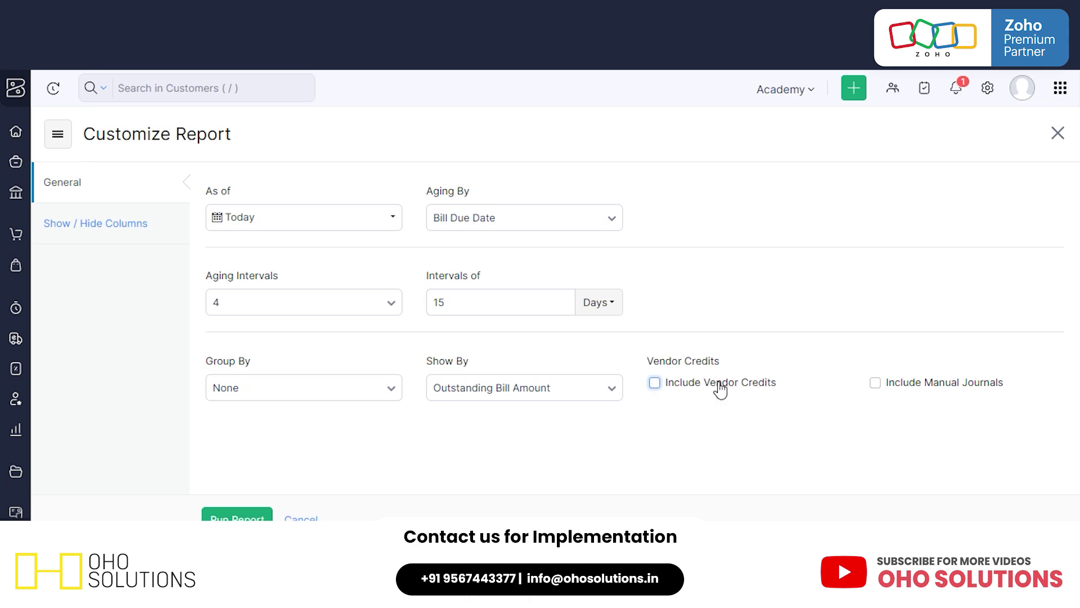
# Look through the available and selected columns in the AP Aging Summary report's customization.
pyautogui.click(146, 223)
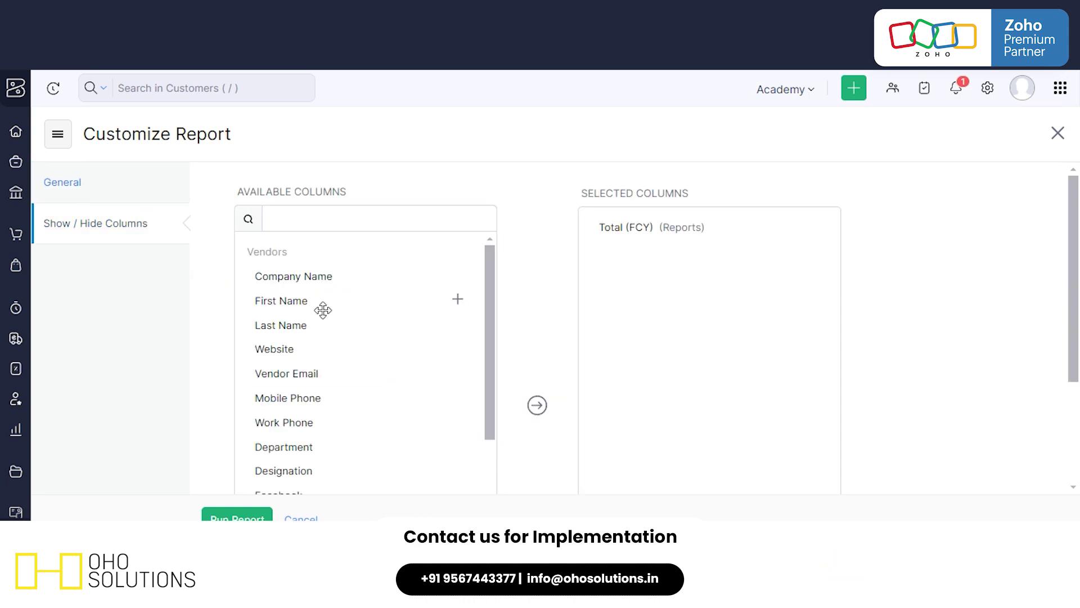
pyautogui.scroll(-8, 333, 345)
pyautogui.scroll(-2, 354, 360)
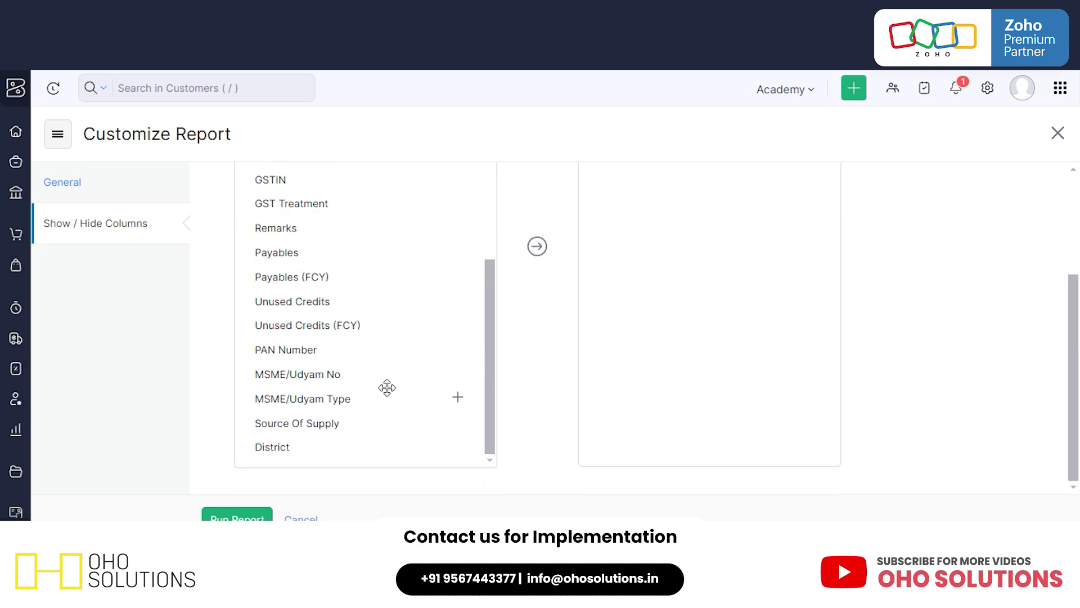
pyautogui.scroll(6, 388, 387)
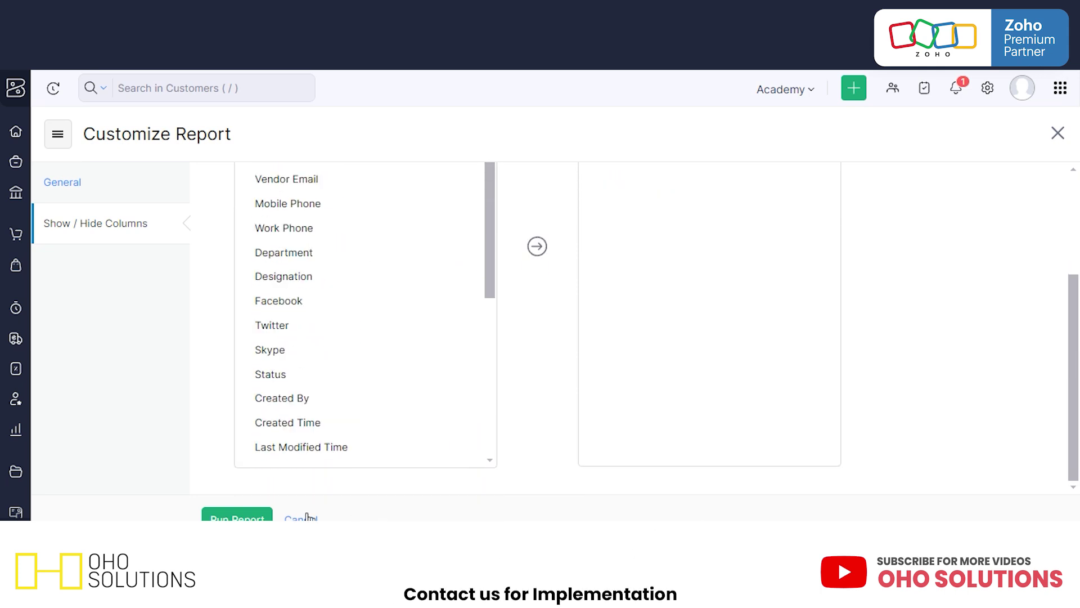
# Open the AP Aging Details report under Payables.
pyautogui.click(55, 137)
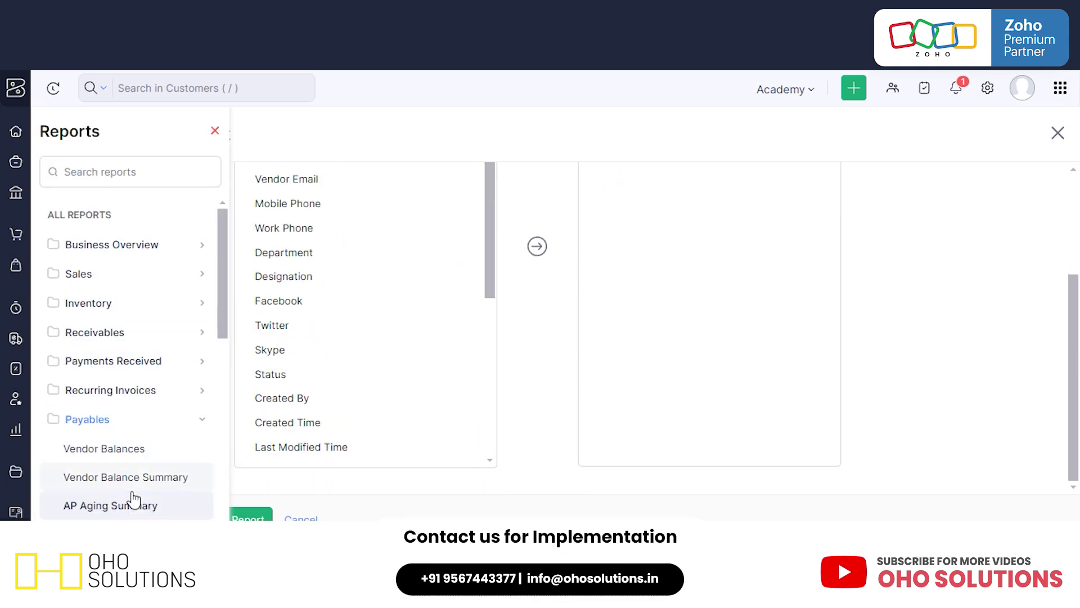
pyautogui.scroll(-2, 129, 501)
pyautogui.click(129, 467)
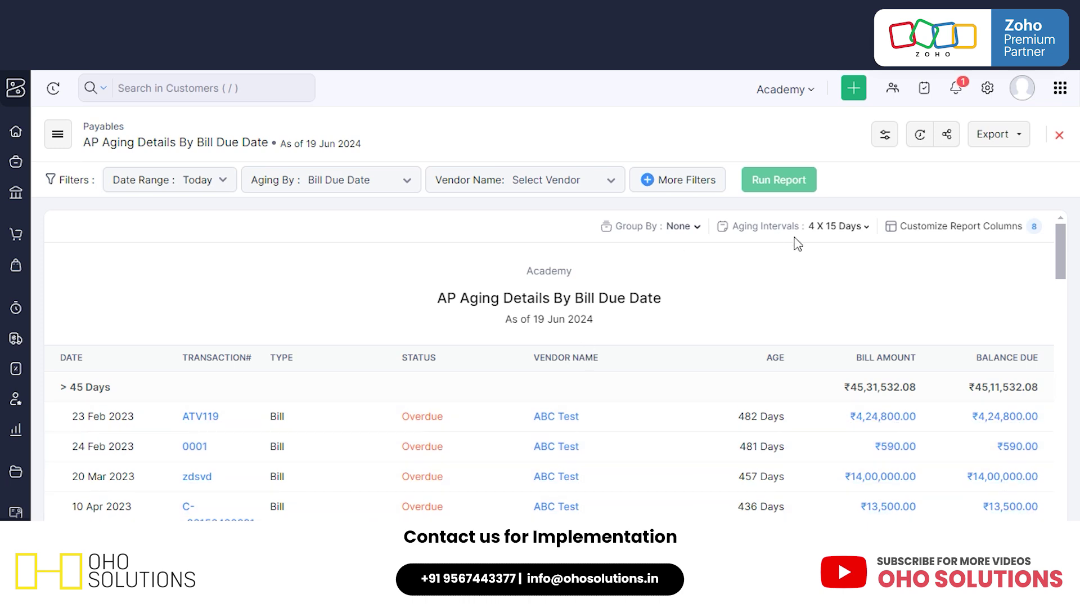
# Examine the AP Aging Details report's general customization options, including the interval length and the vendor choices.
pyautogui.click(880, 134)
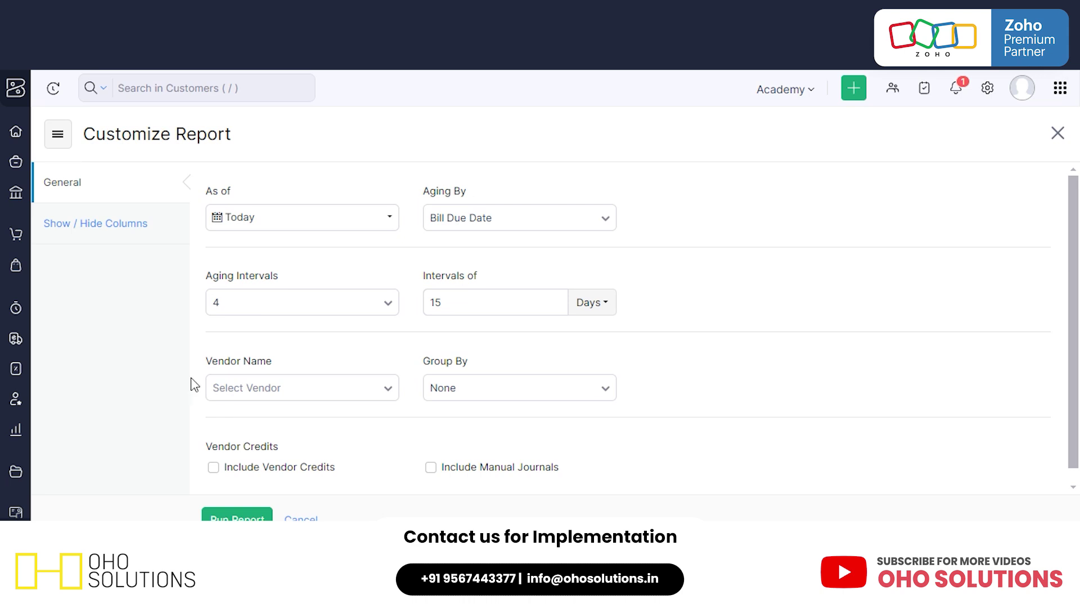
pyautogui.click(526, 299)
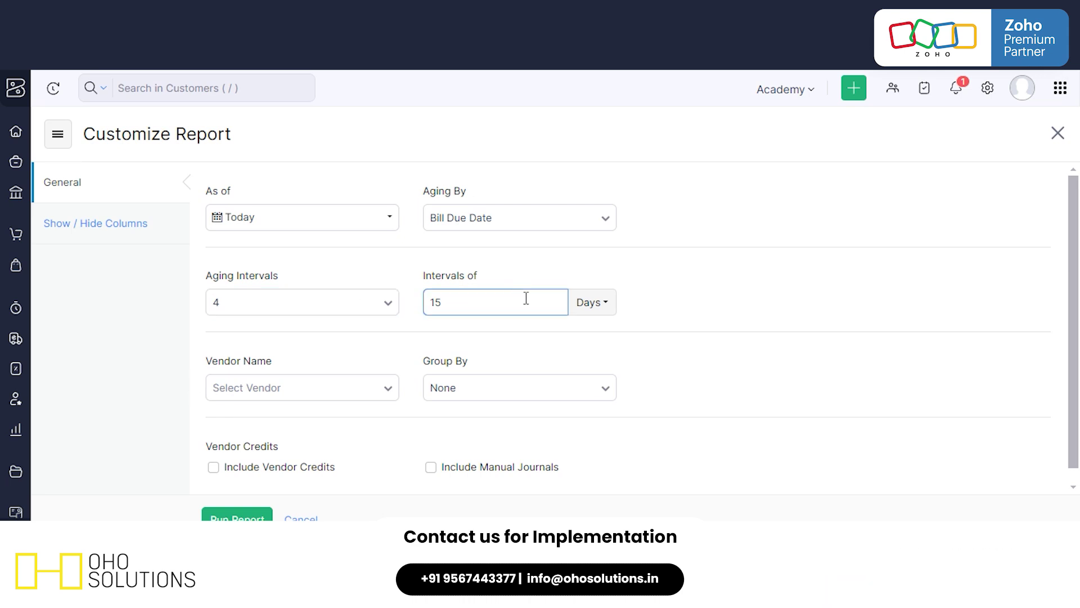
pyautogui.scroll(-1, 496, 314)
pyautogui.click(367, 385)
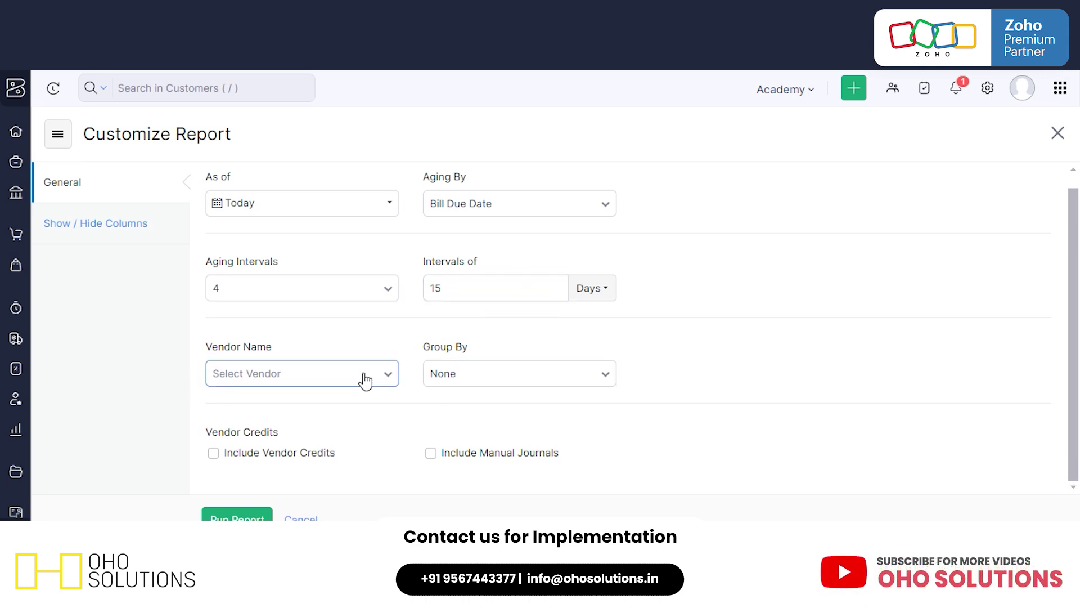
pyautogui.click(366, 378)
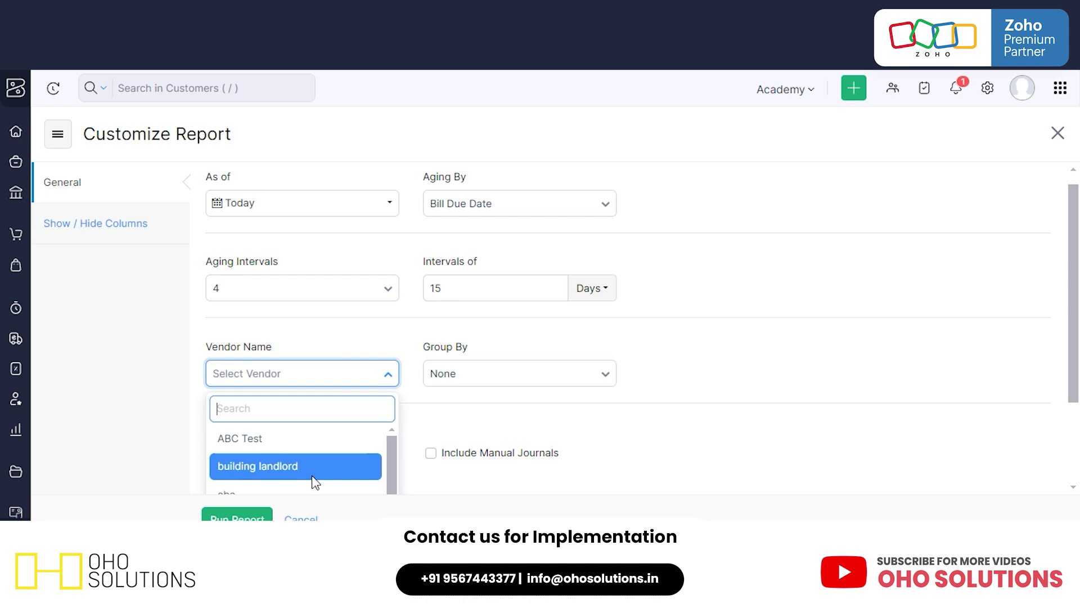
pyautogui.click(833, 435)
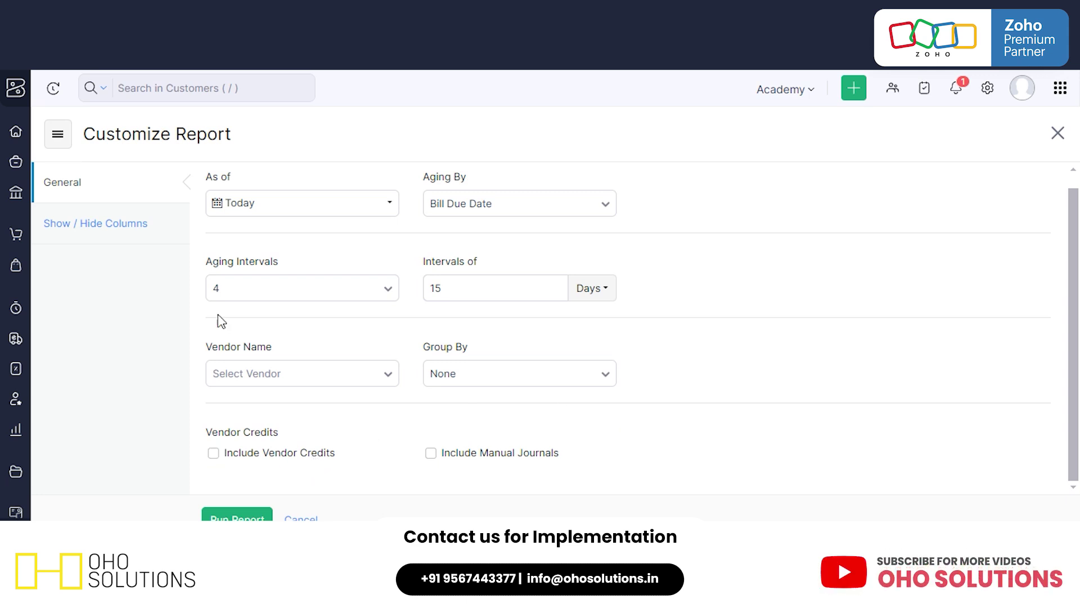
# Look through the available and selected columns in the AP Aging Details report's customization.
pyautogui.click(163, 225)
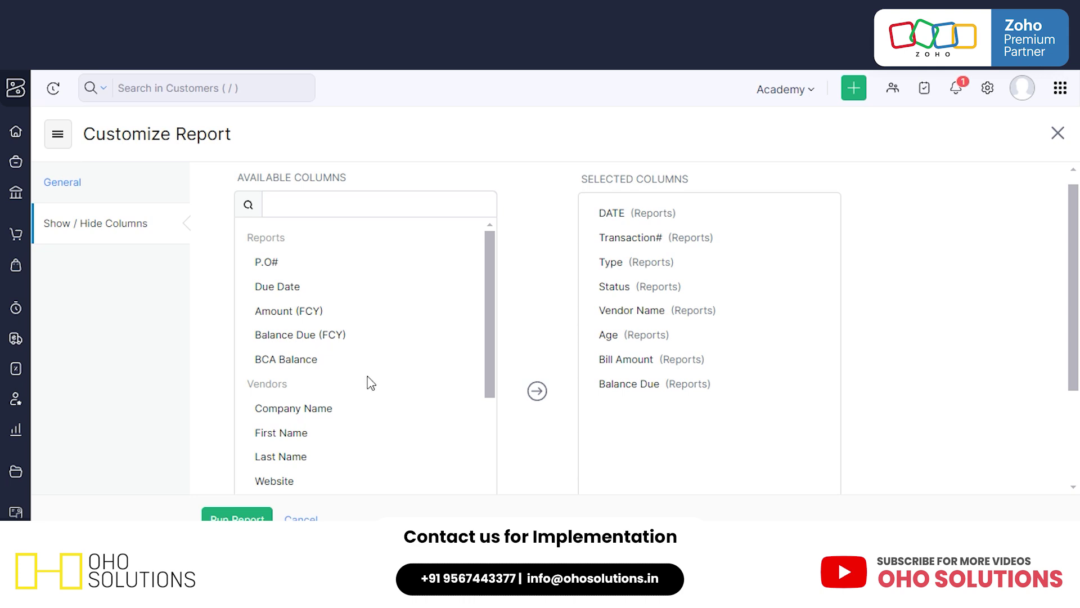
pyautogui.scroll(-5, 386, 315)
pyautogui.scroll(4, 398, 360)
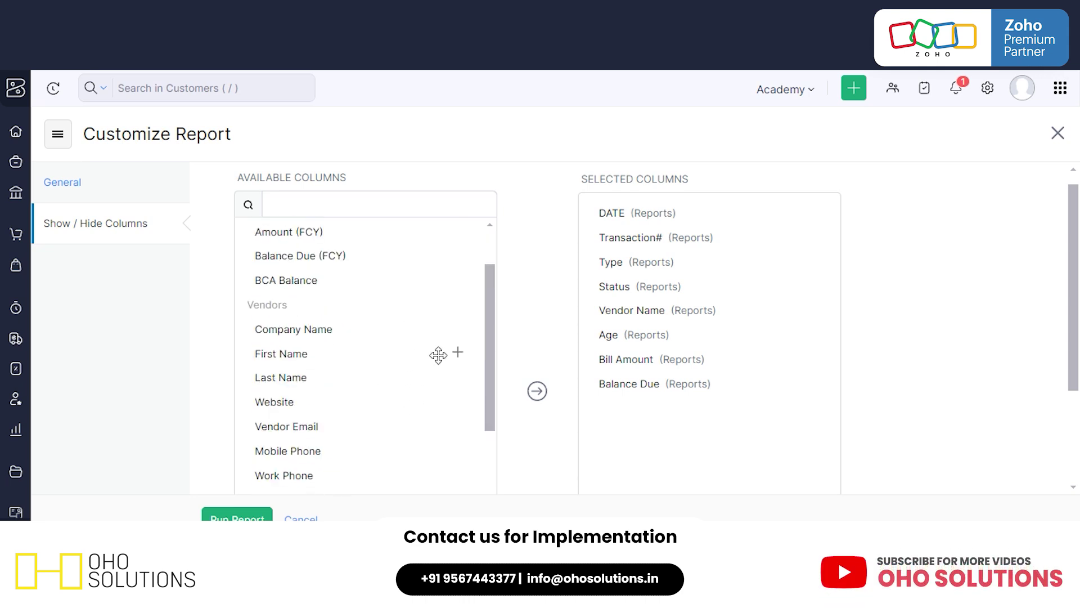
# Open the Bills Details report under Payables and view its export and print options.
pyautogui.click(57, 134)
pyautogui.scroll(-3, 169, 393)
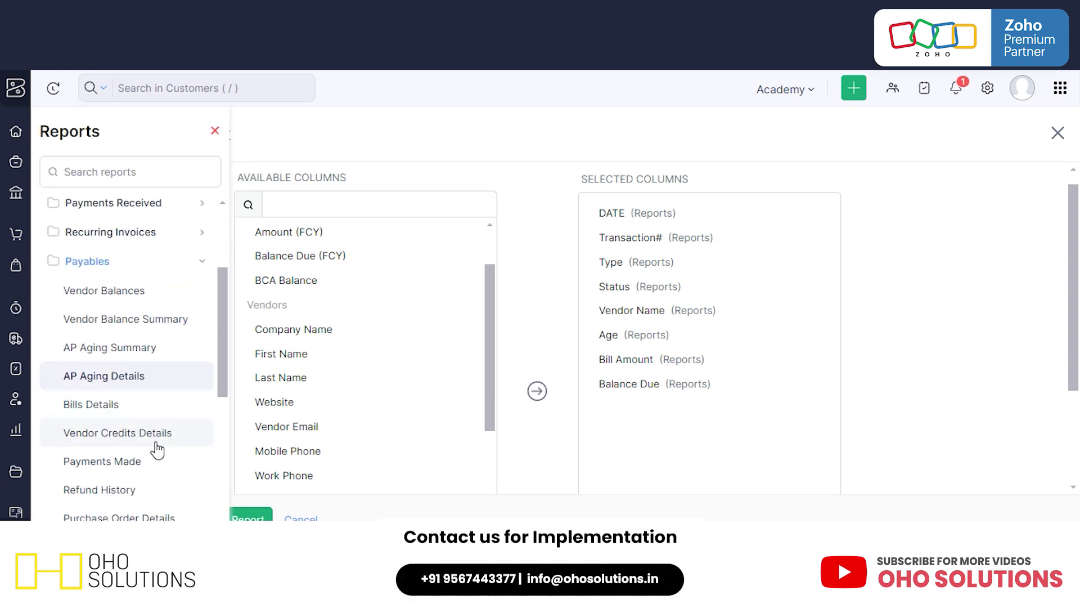
pyautogui.click(145, 409)
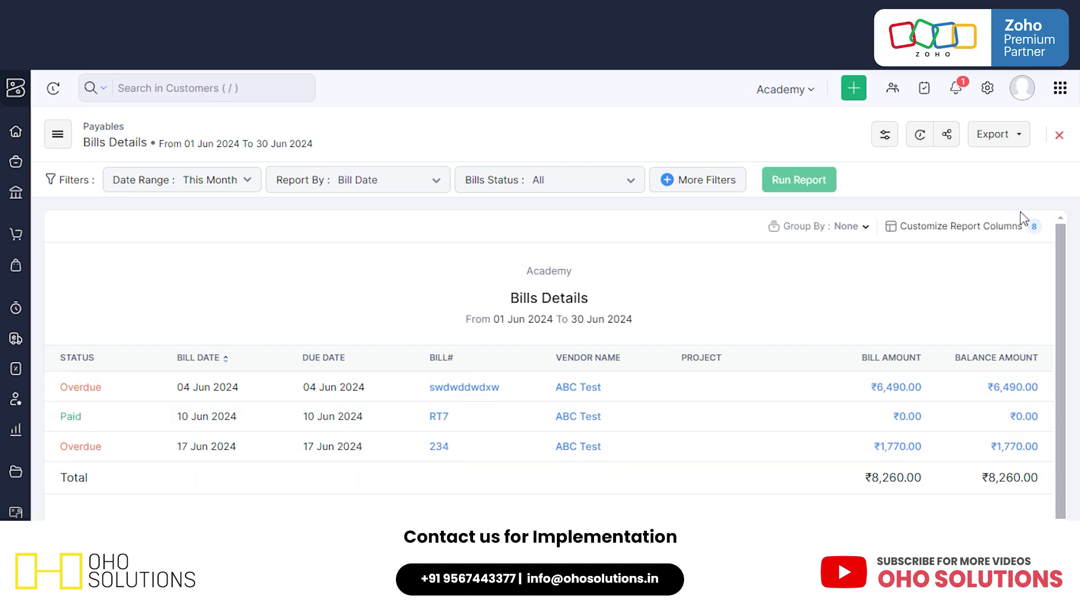
pyautogui.click(992, 139)
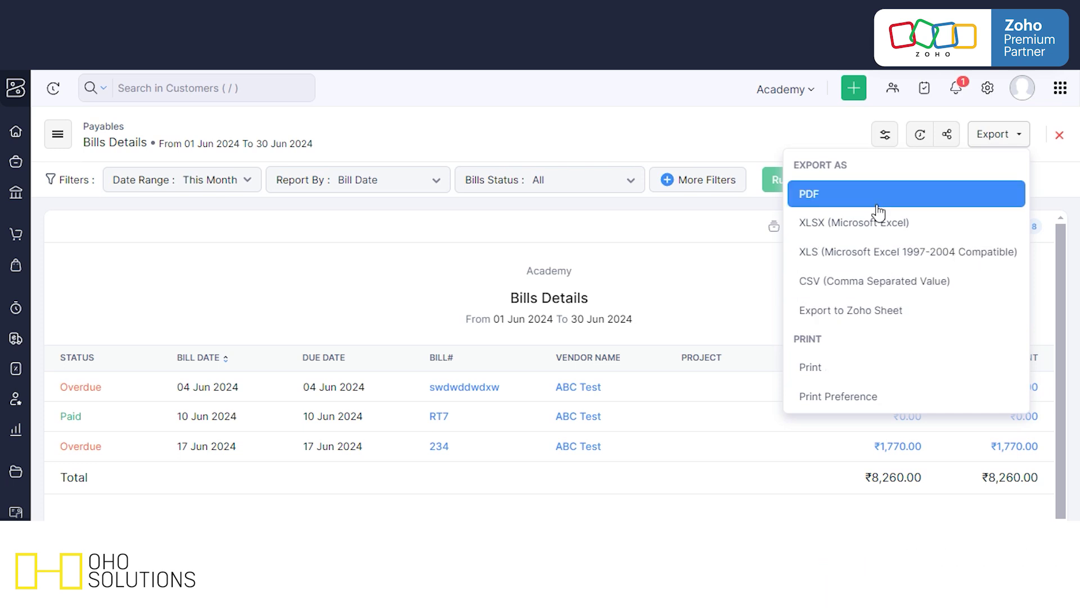
pyautogui.click(729, 279)
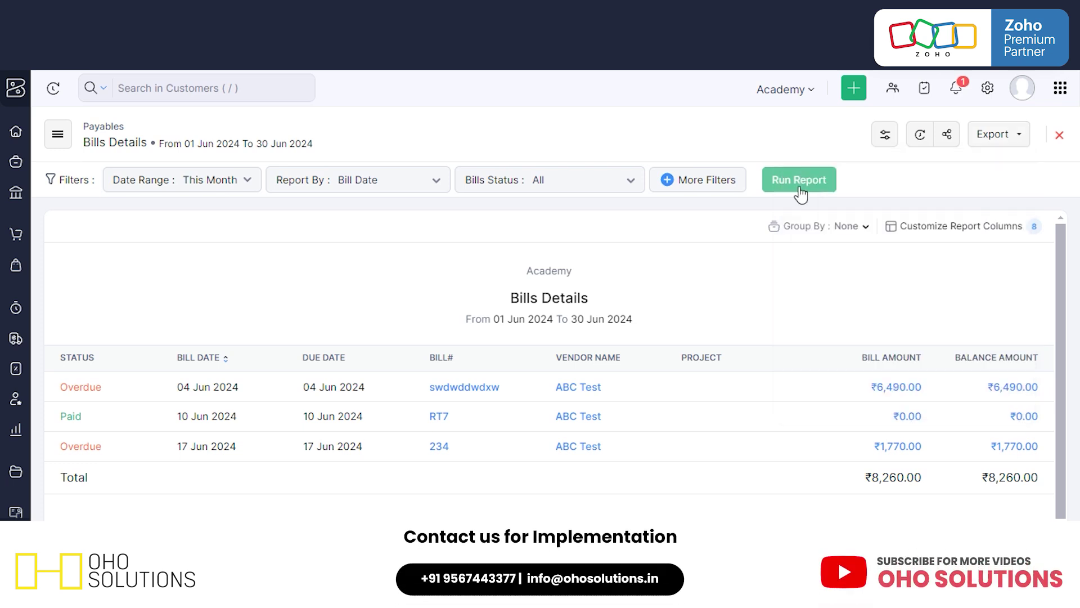
# Examine the fields offered for advanced filters and the show/hide column options in the Bills Details report's customization.
pyautogui.click(887, 137)
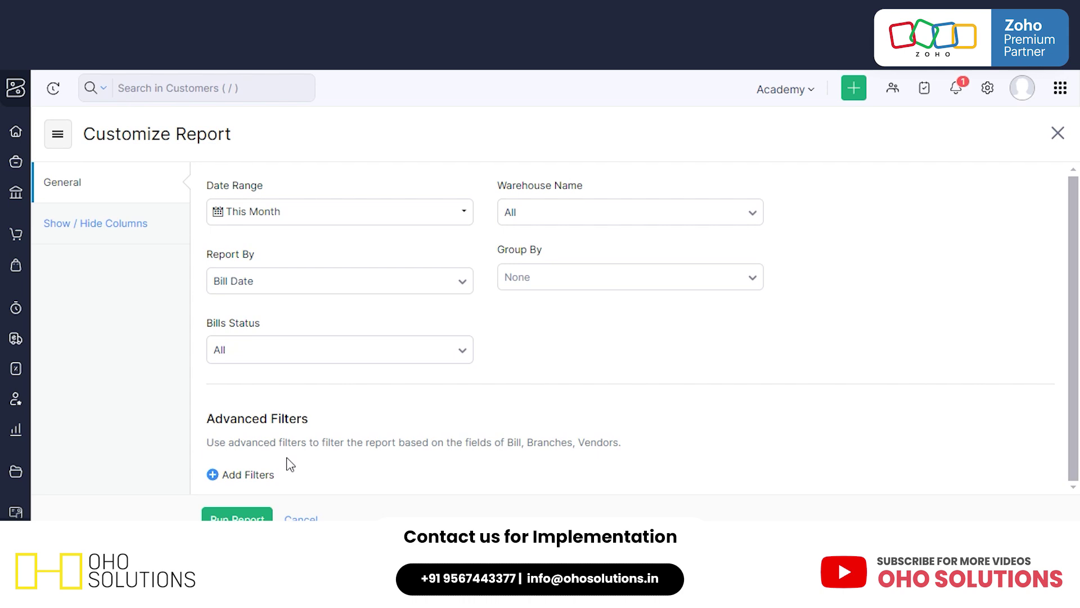
pyautogui.click(262, 476)
pyautogui.click(332, 435)
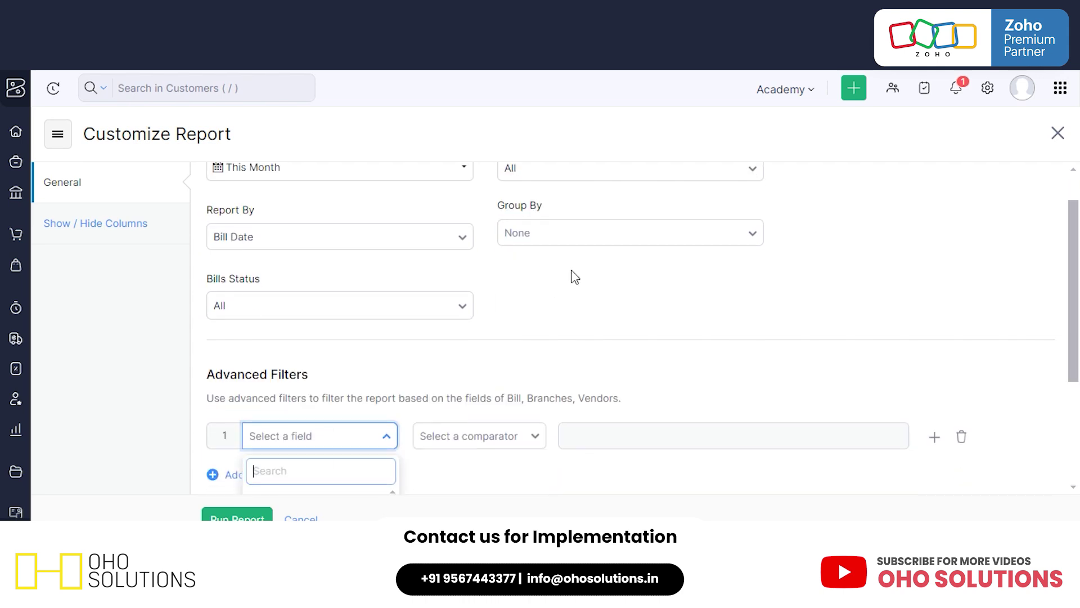
pyautogui.scroll(-3, 369, 406)
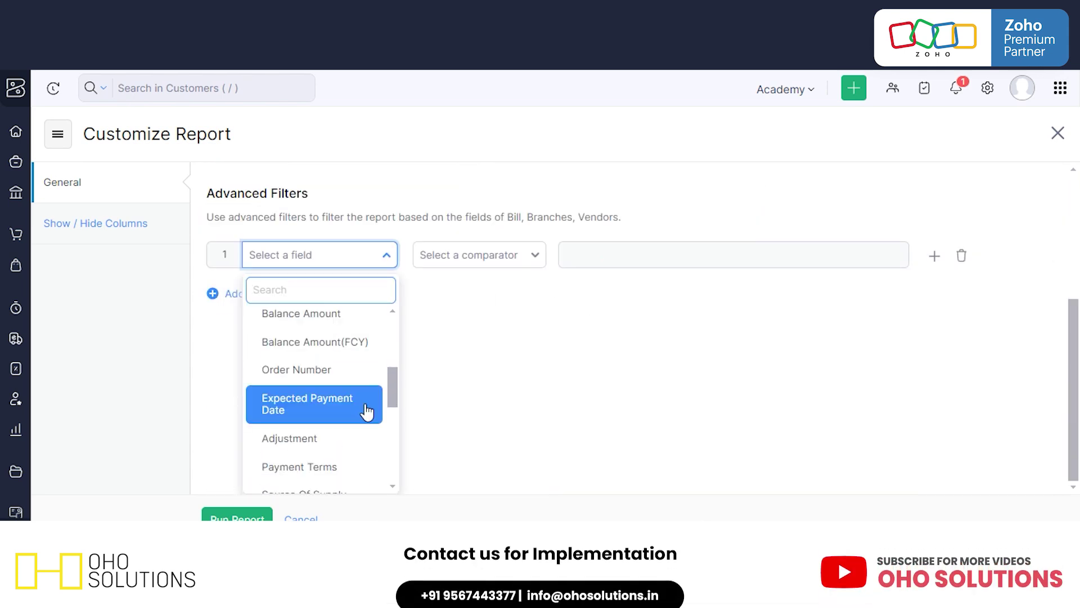
pyautogui.scroll(3, 367, 409)
pyautogui.scroll(-5, 326, 430)
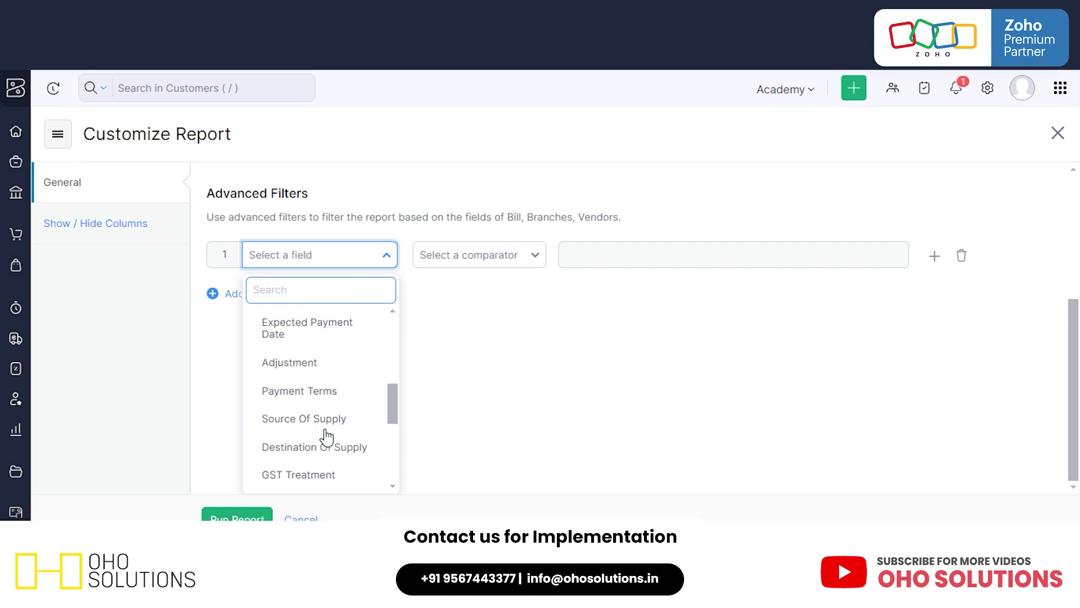
pyautogui.scroll(-5, 328, 435)
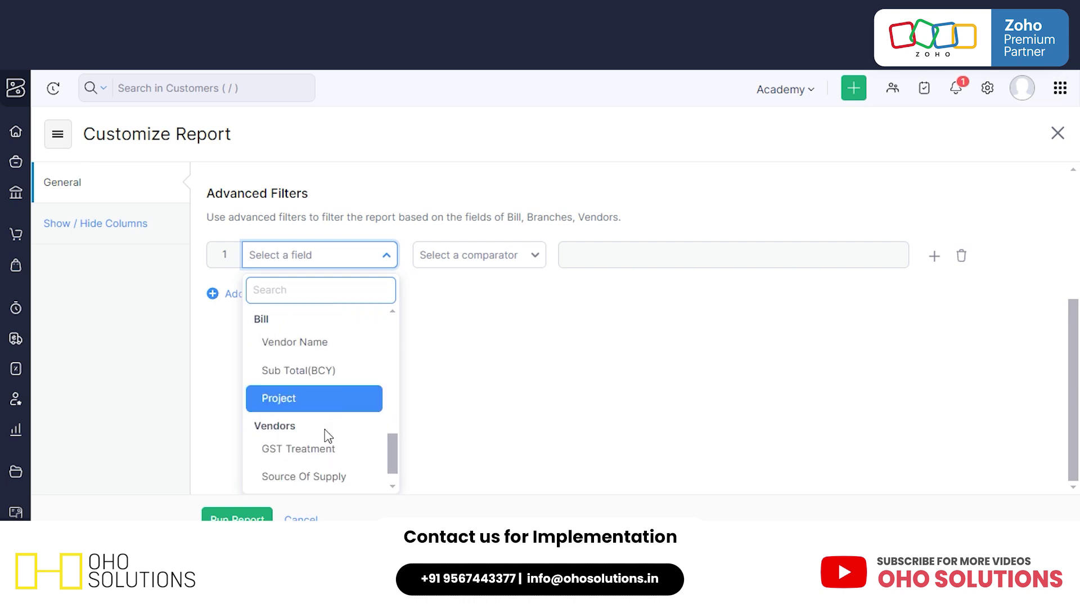
pyautogui.scroll(-1, 362, 441)
pyautogui.scroll(10, 345, 450)
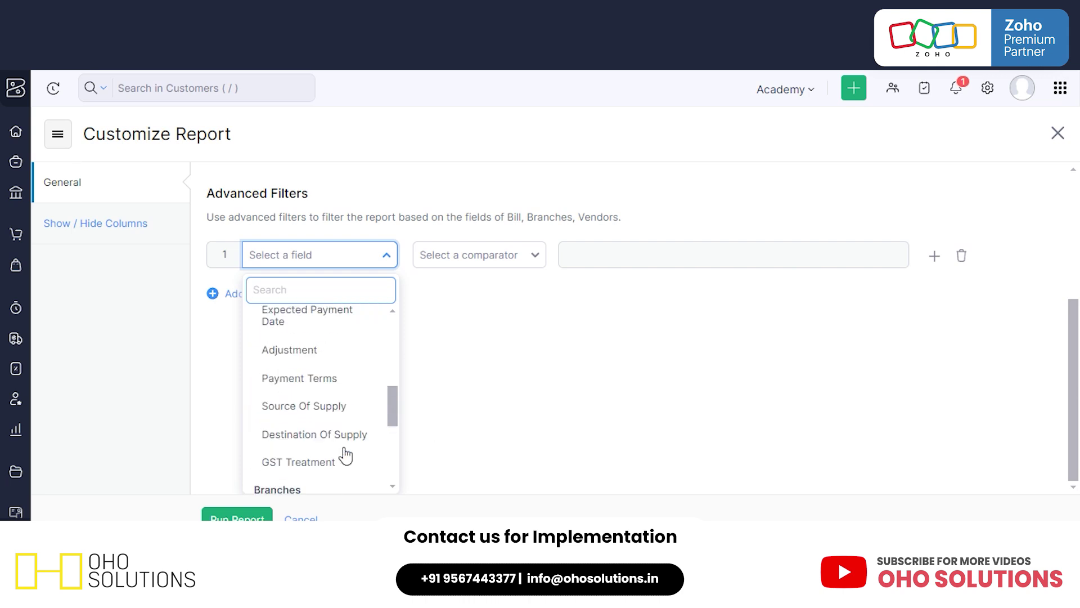
pyautogui.scroll(4, 394, 439)
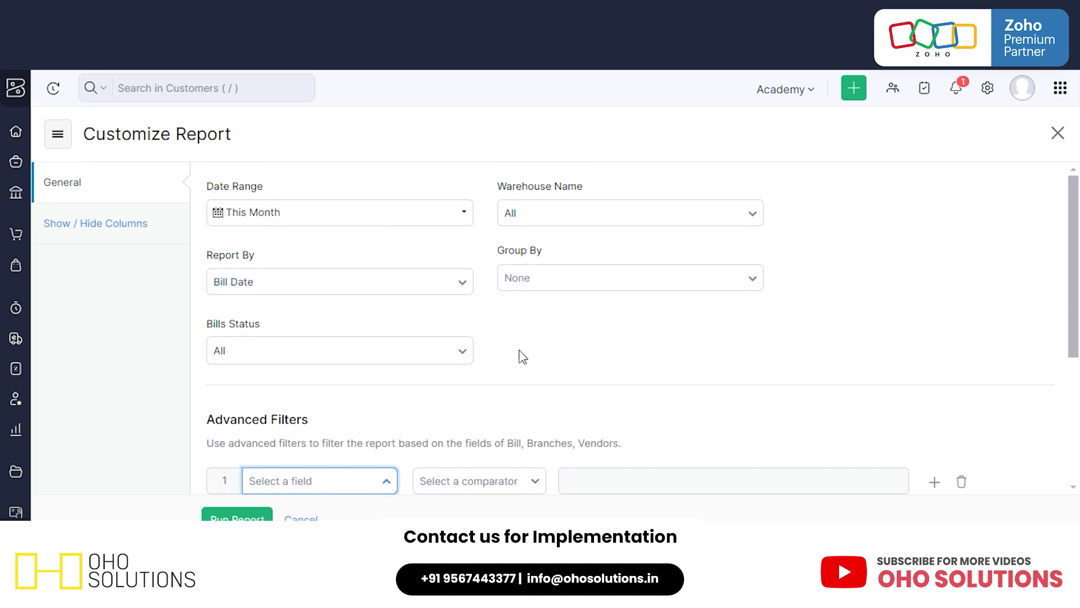
pyautogui.click(574, 366)
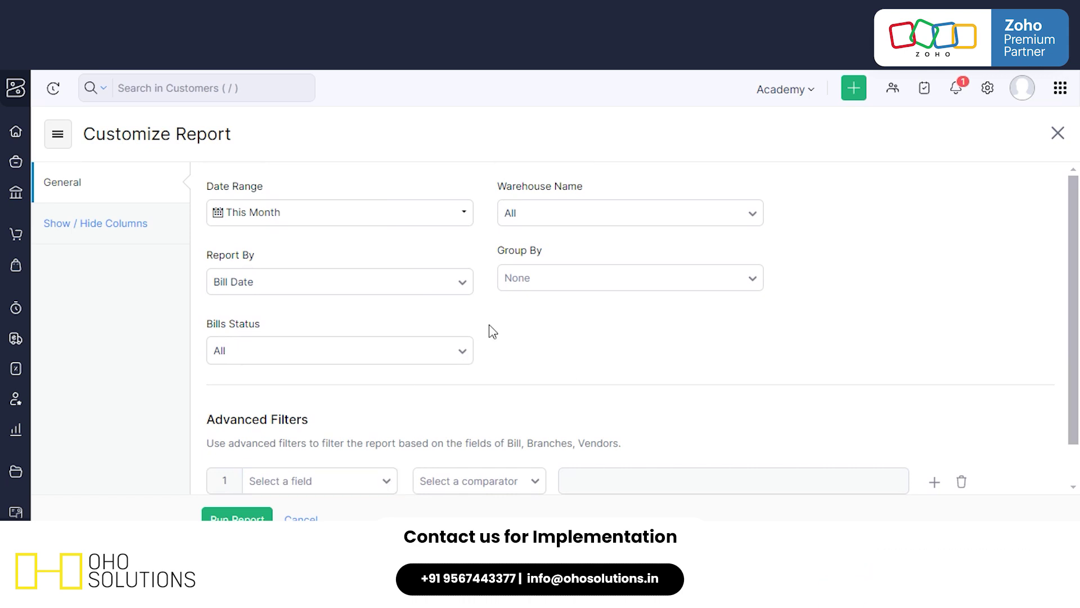
pyautogui.click(93, 237)
pyautogui.scroll(-4, 325, 481)
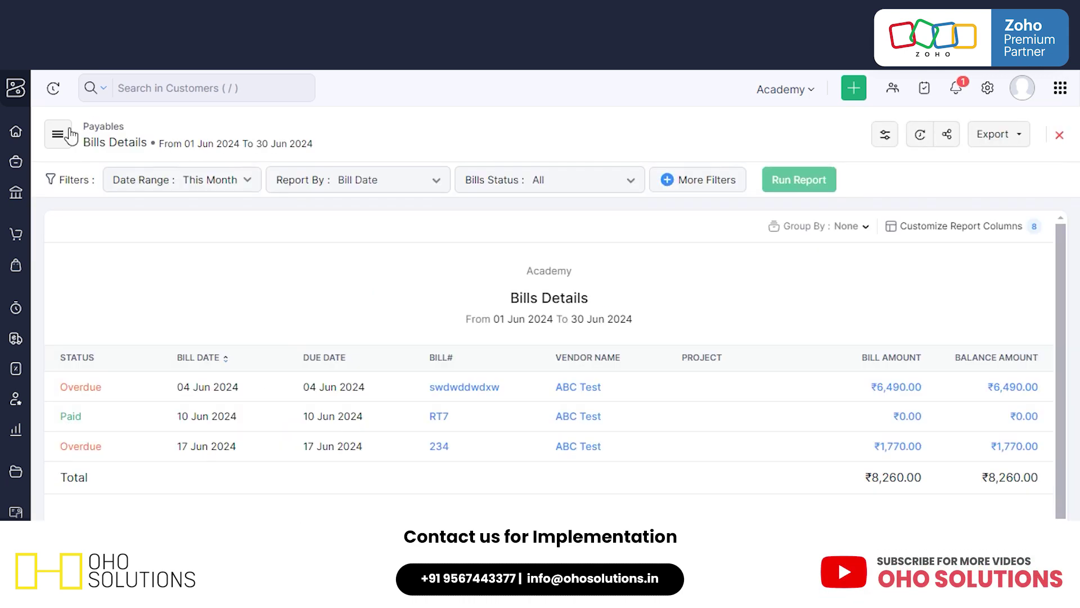
# Open the Vendor Credits Details report under Payables.
pyautogui.click(70, 134)
pyautogui.scroll(-5, 113, 315)
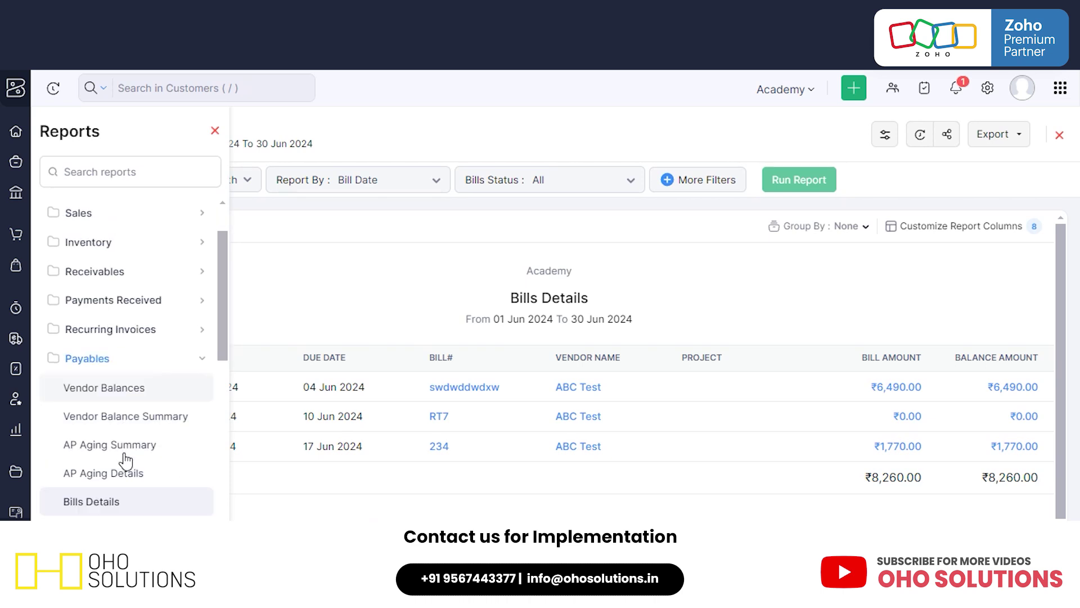
pyautogui.scroll(-1, 145, 400)
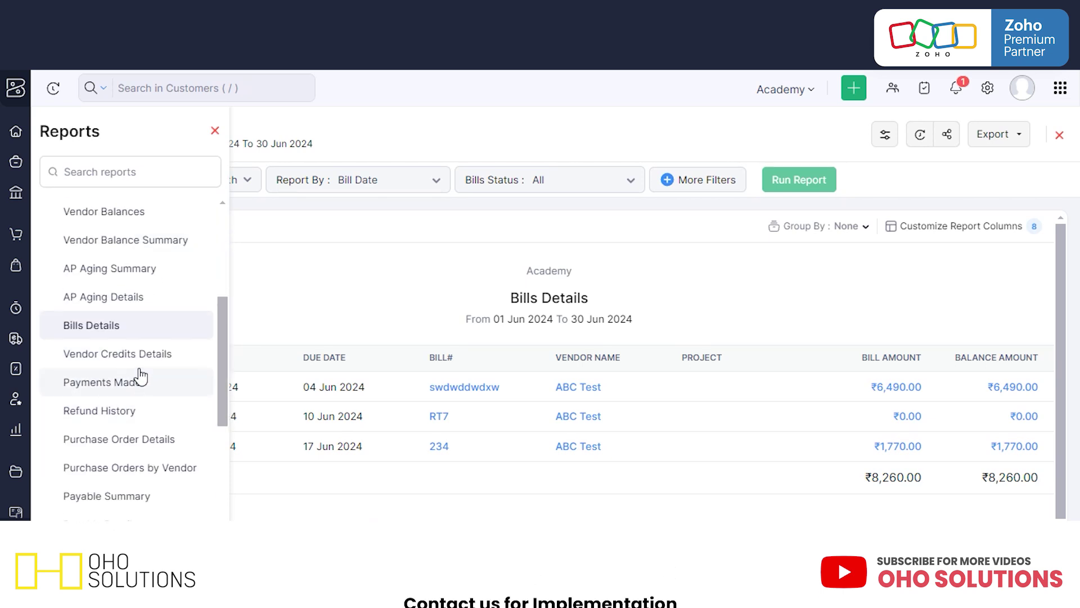
pyautogui.click(147, 364)
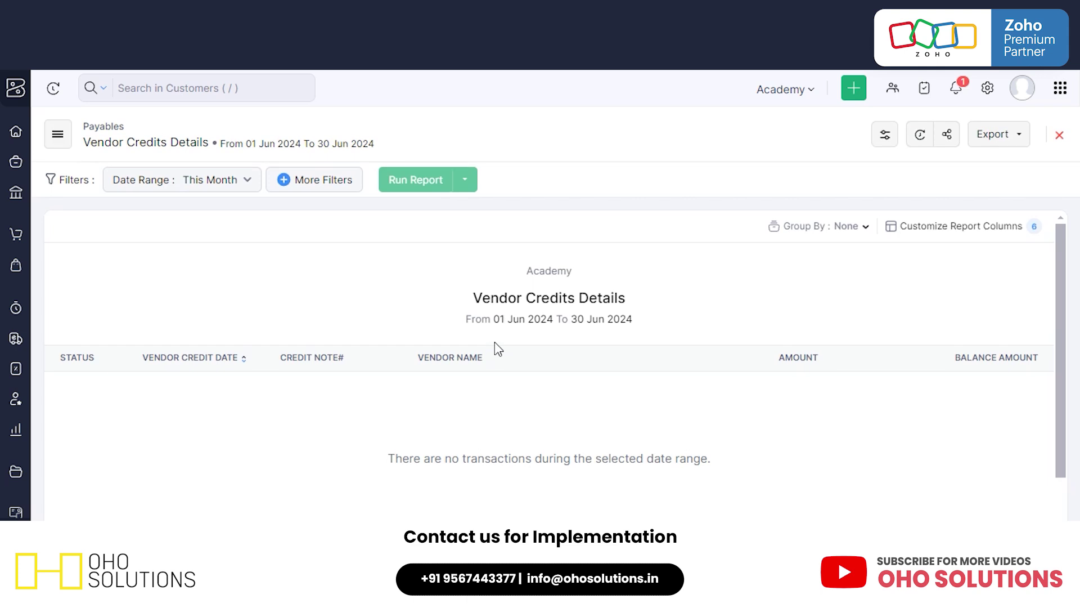
# Open the Payments Made report from the Payables group of reports.
pyautogui.click(57, 134)
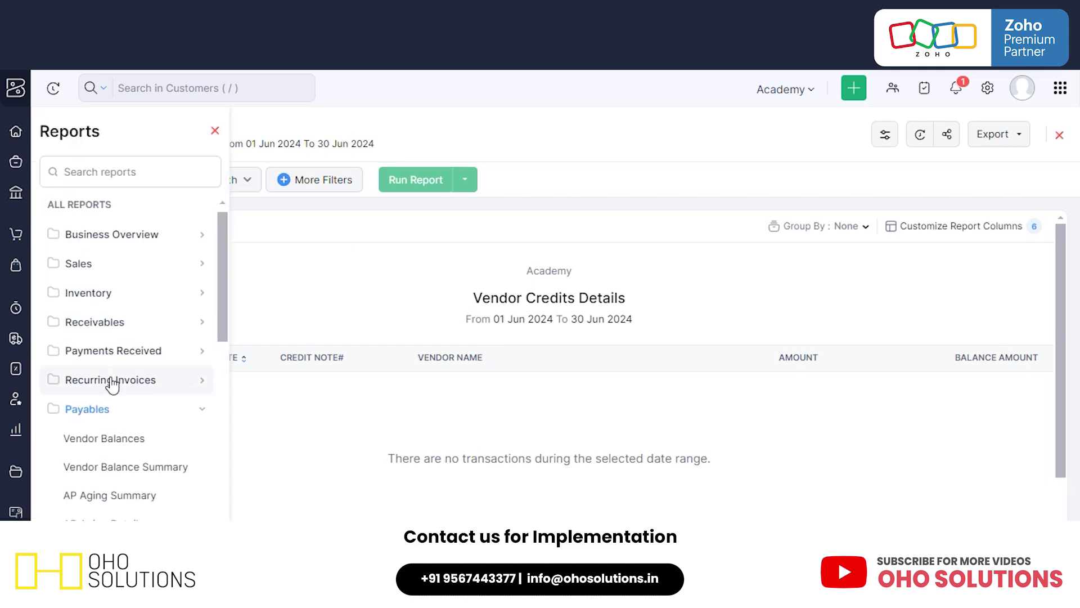
pyautogui.scroll(-3, 122, 415)
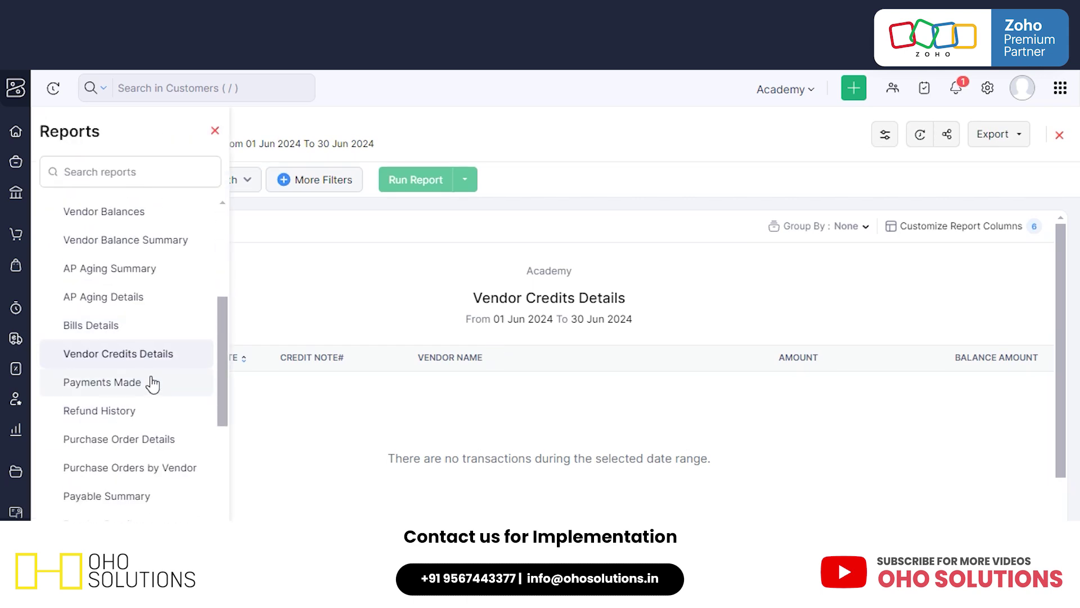
pyautogui.click(156, 393)
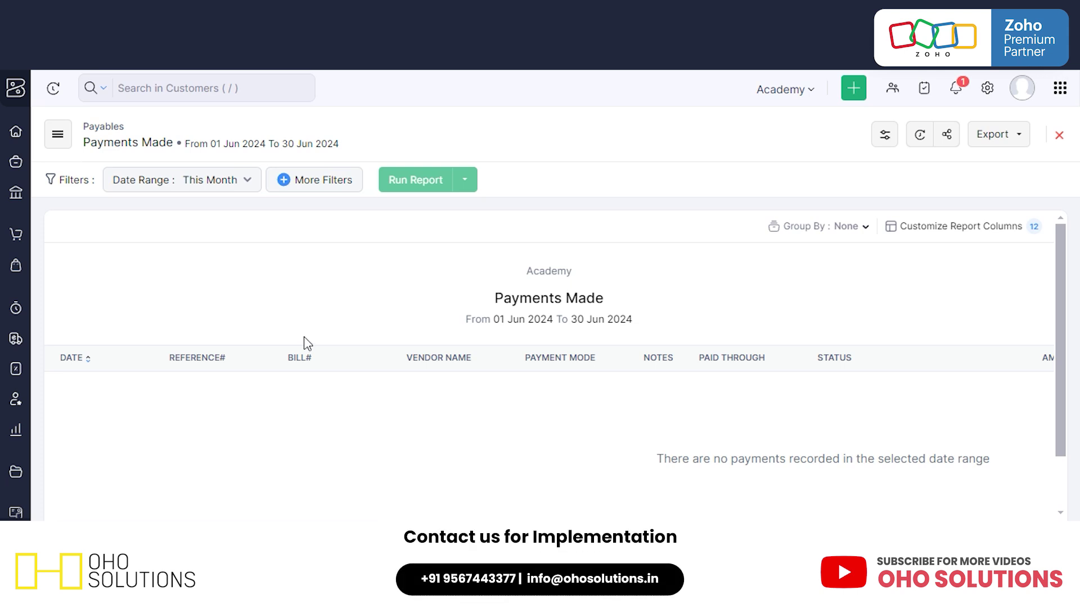
# Switch to the Payable Summary report in the Payables group.
pyautogui.click(61, 139)
pyautogui.scroll(-4, 97, 422)
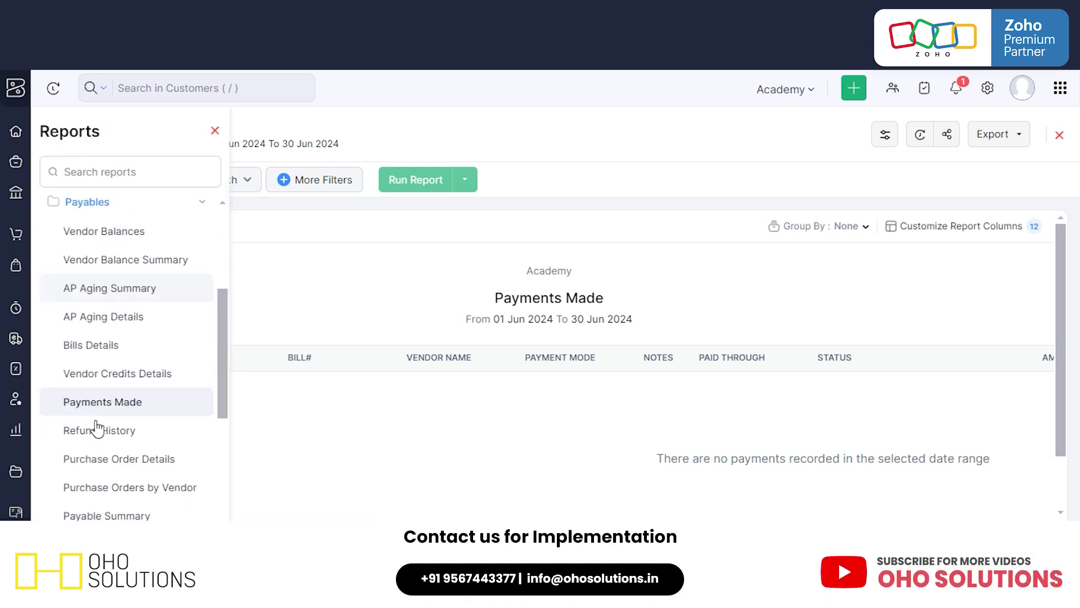
pyautogui.scroll(-3, 110, 450)
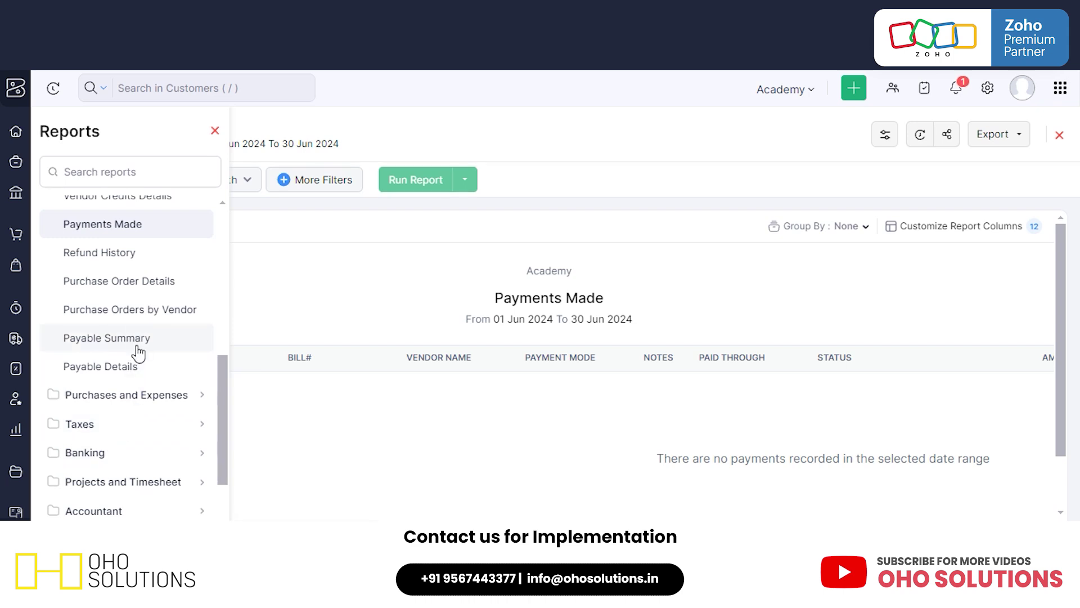
pyautogui.click(134, 347)
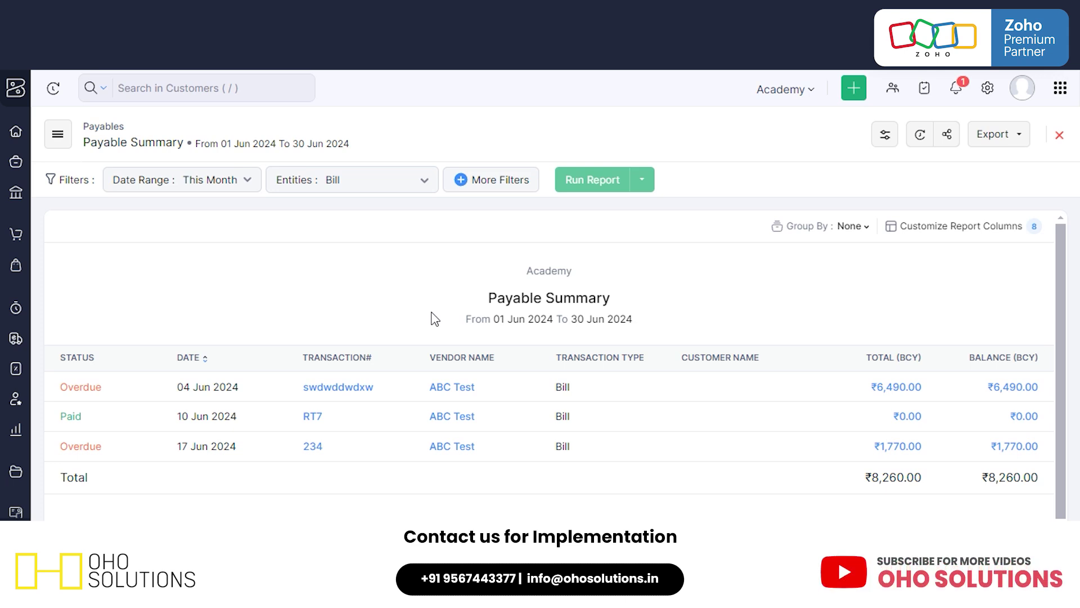
# Open the Payable Details report under Payables and view its columns through to the item amount.
pyautogui.click(72, 140)
pyautogui.scroll(-5, 76, 406)
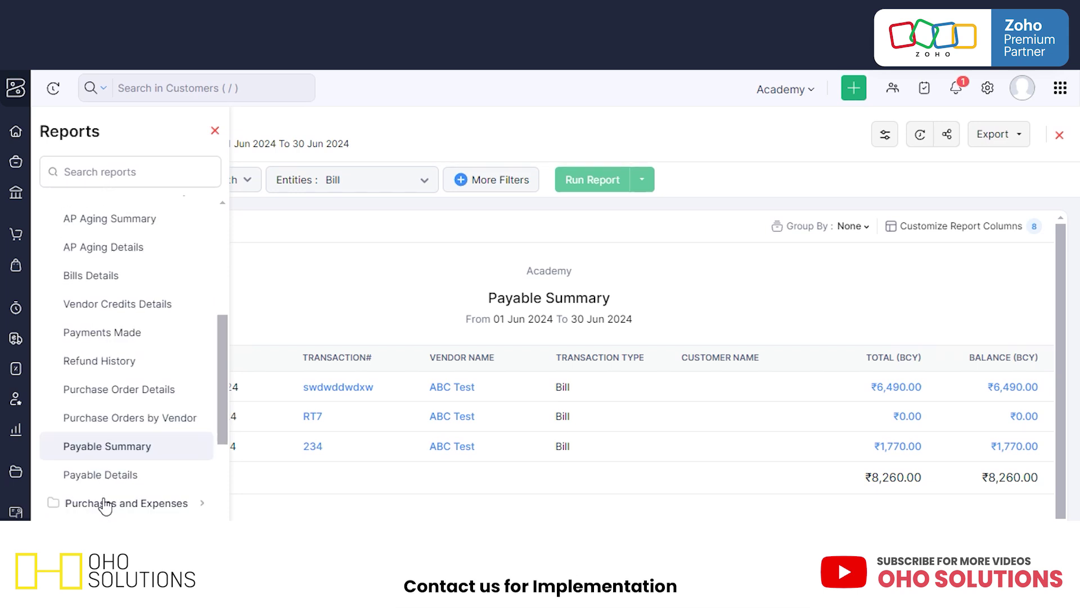
pyautogui.scroll(-2, 104, 505)
pyautogui.click(117, 366)
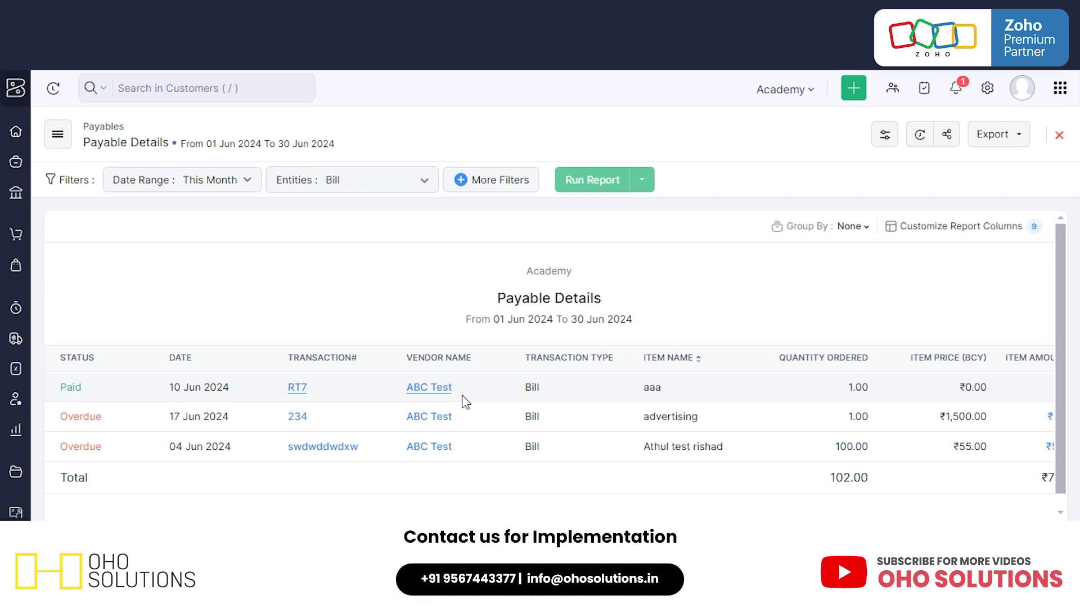
pyautogui.hscroll(2, 549, 419)
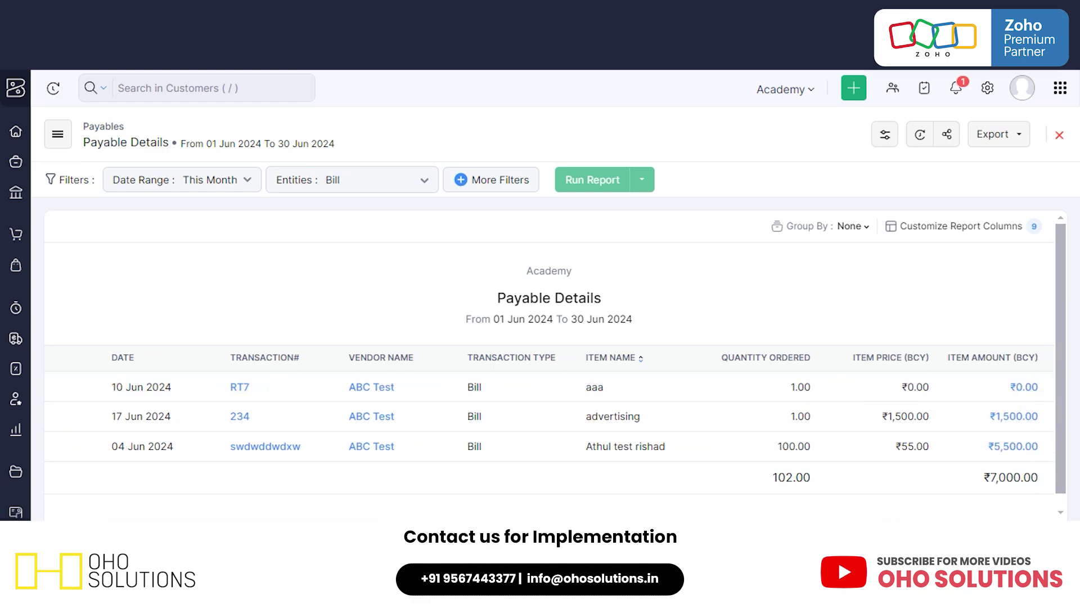